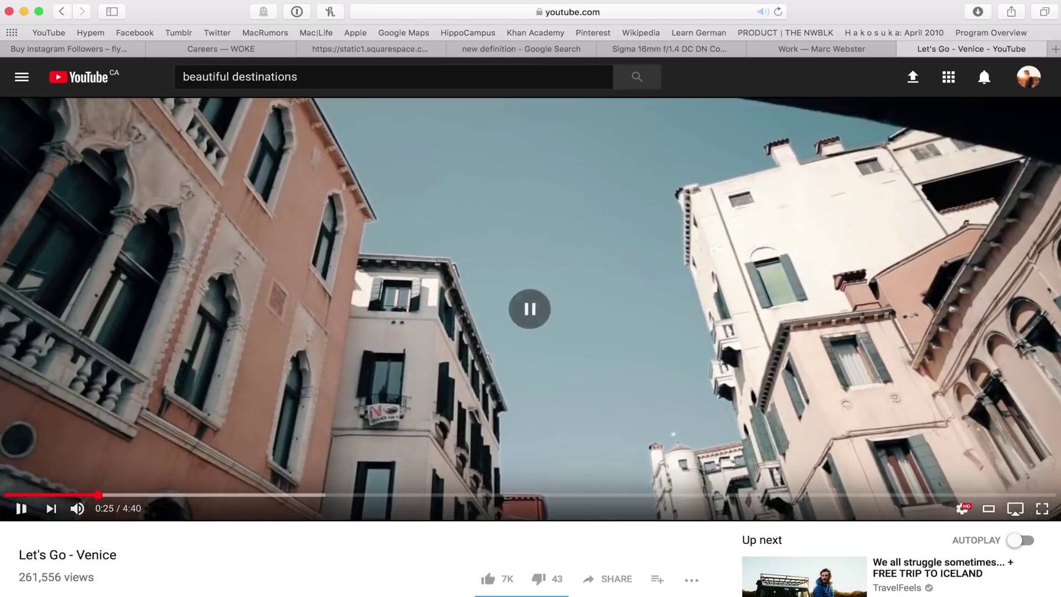
# - Jump the 'Let's Go - Venice' video back to 0:22, play it, and pause at 0:25
pyautogui.click(91, 496)
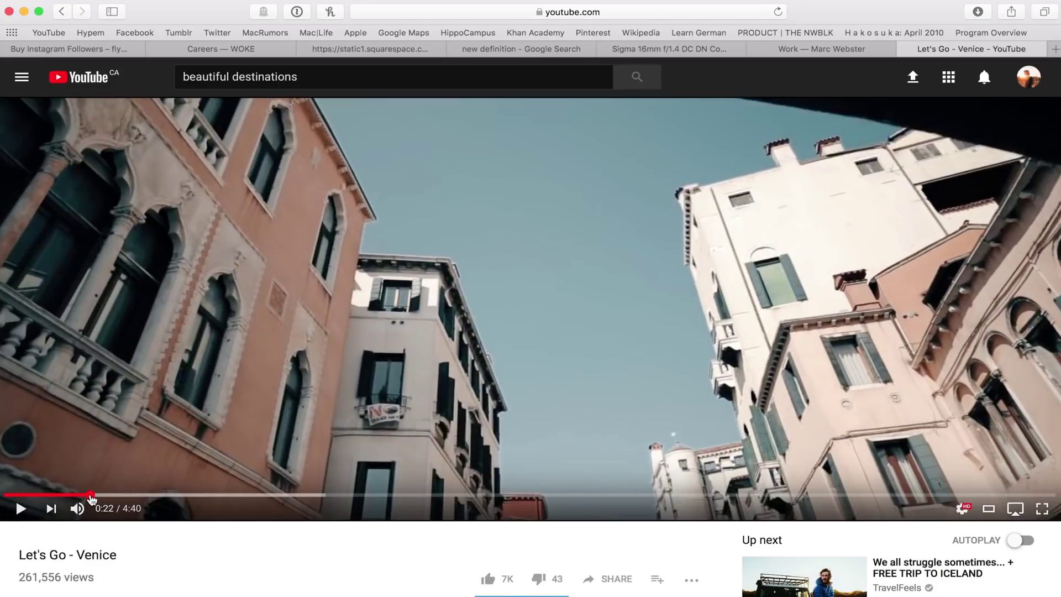
pyautogui.press('space')
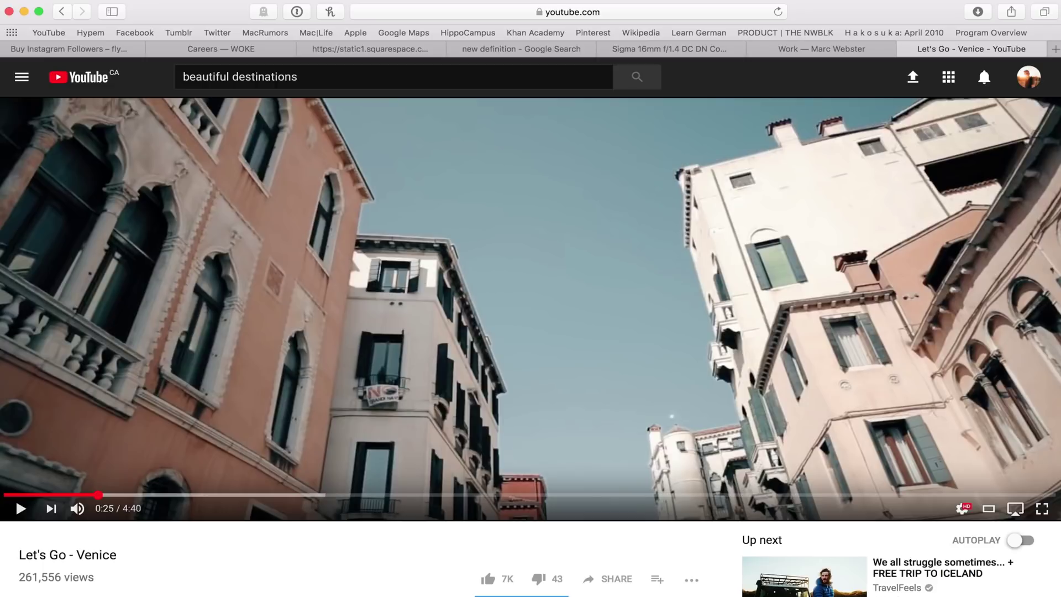
pyautogui.moveTo(624, 590)
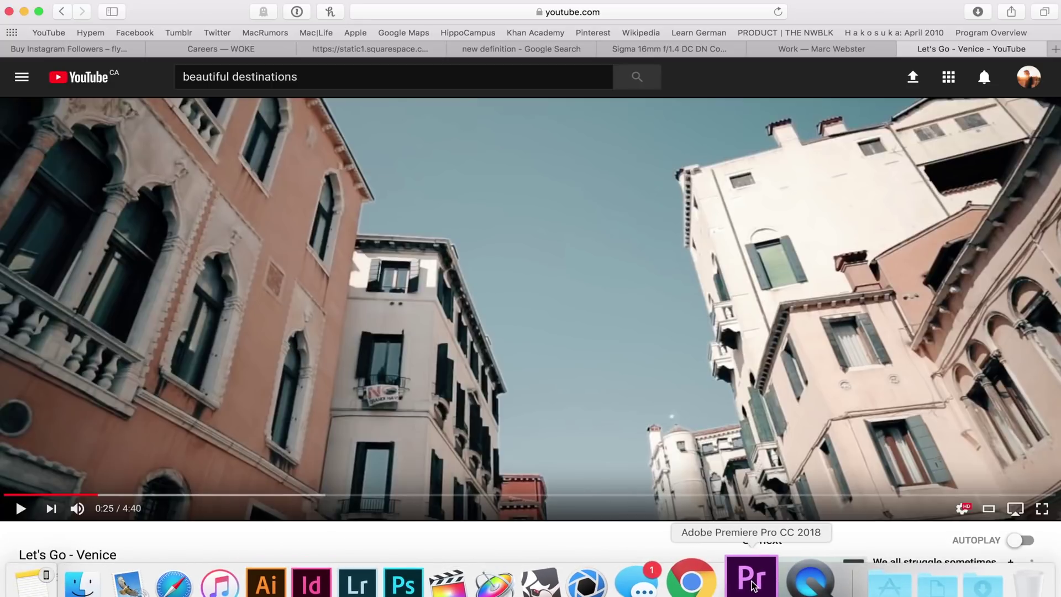
# - Switch to Premiere Pro and return the C0149 sequence playhead to 00;00;00;00
pyautogui.click(752, 583)
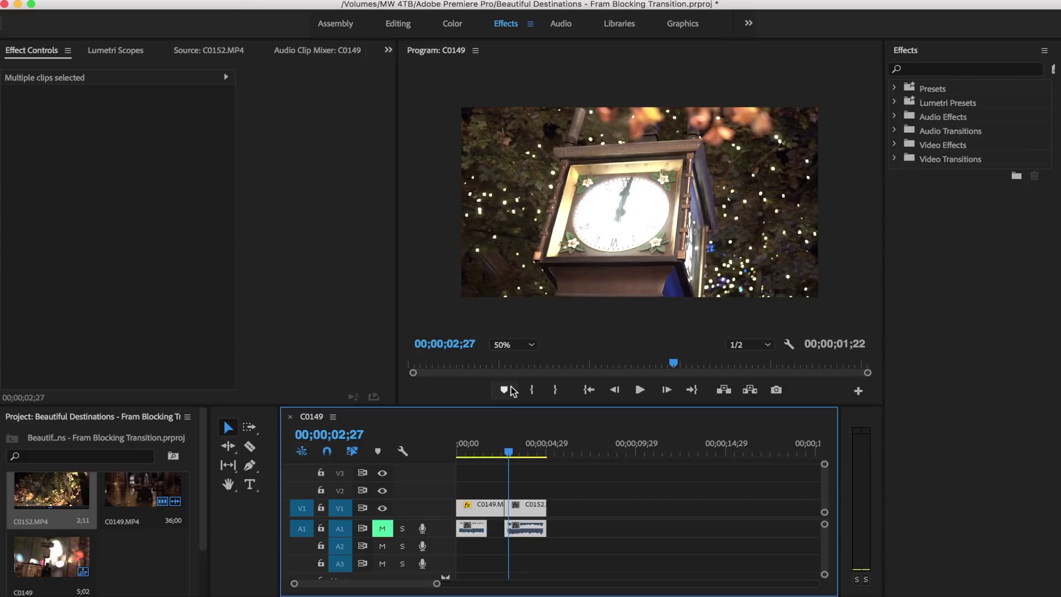
pyautogui.moveTo(510, 454); pyautogui.dragTo(452, 453)
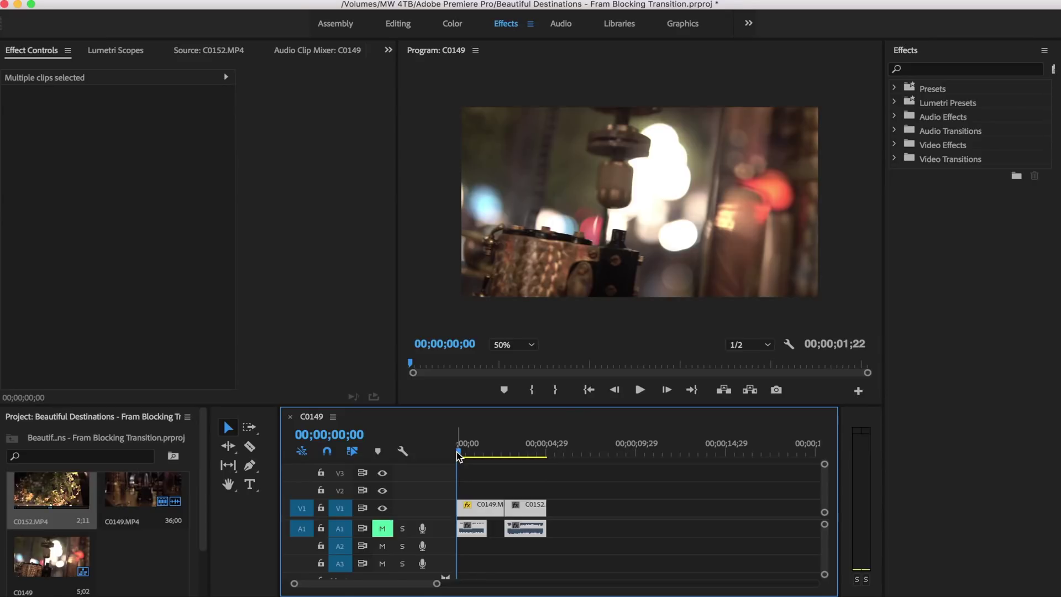
pyautogui.press('space')
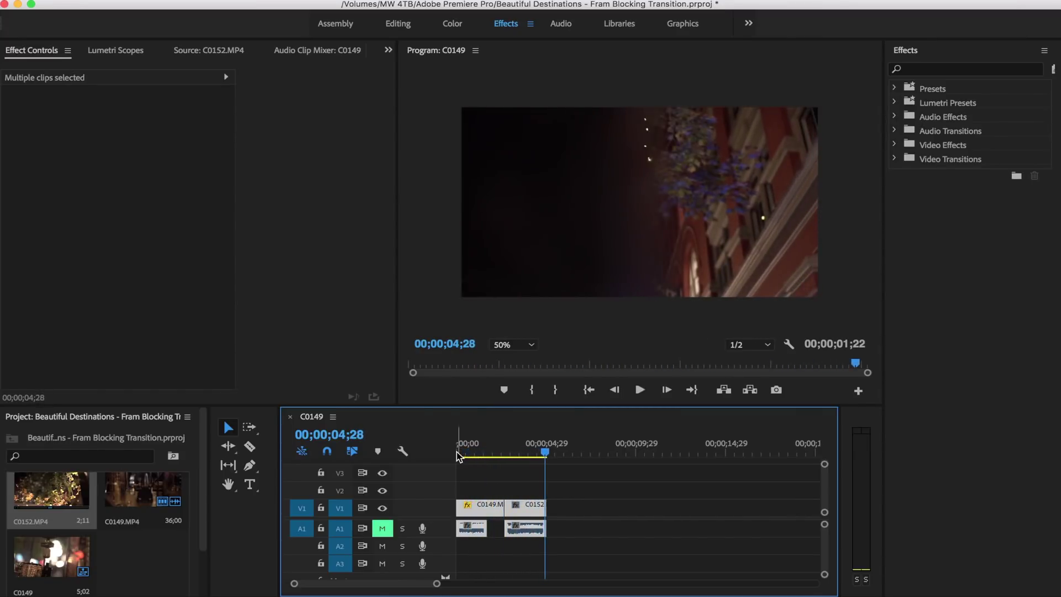
pyautogui.moveTo(544, 455); pyautogui.dragTo(480, 470)
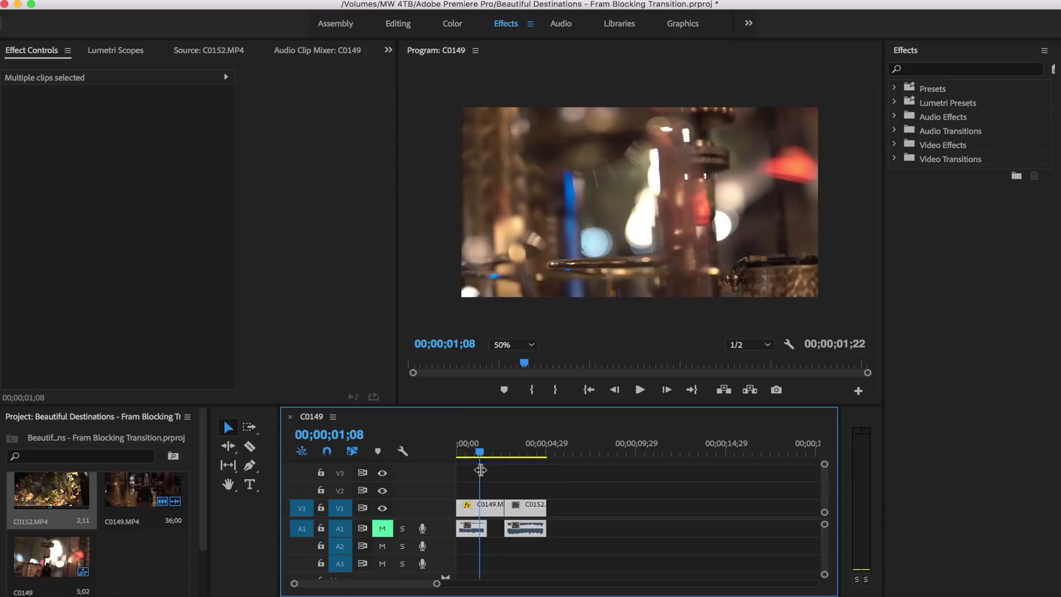
pyautogui.moveTo(477, 452); pyautogui.dragTo(553, 462)
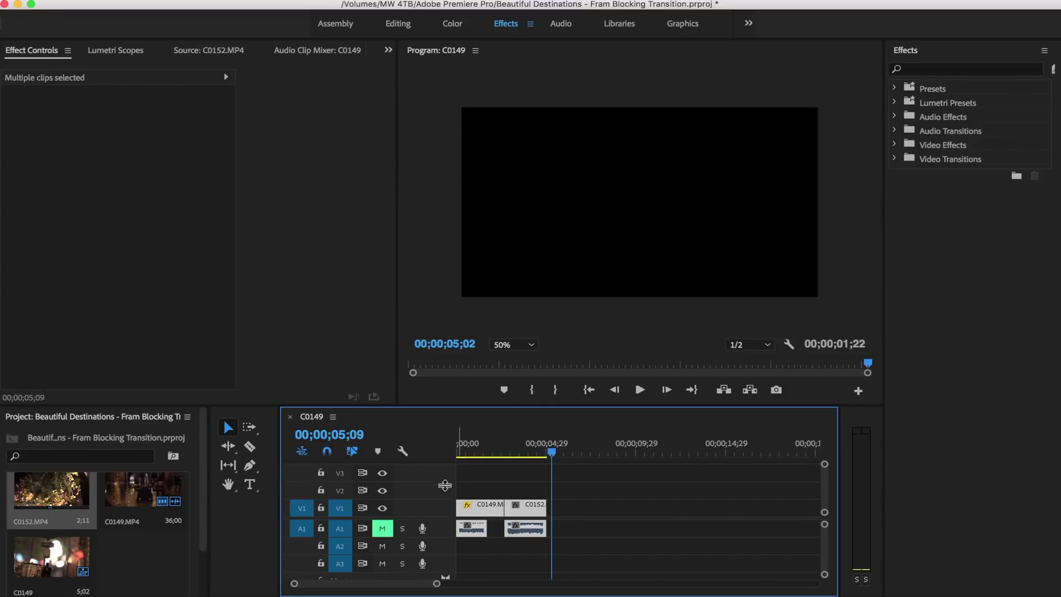
# - Move clip C0149 from V1 up to track V2 and save the project
pyautogui.click(485, 473)
pyautogui.moveTo(550, 452); pyautogui.dragTo(455, 455)
pyautogui.click(477, 508)
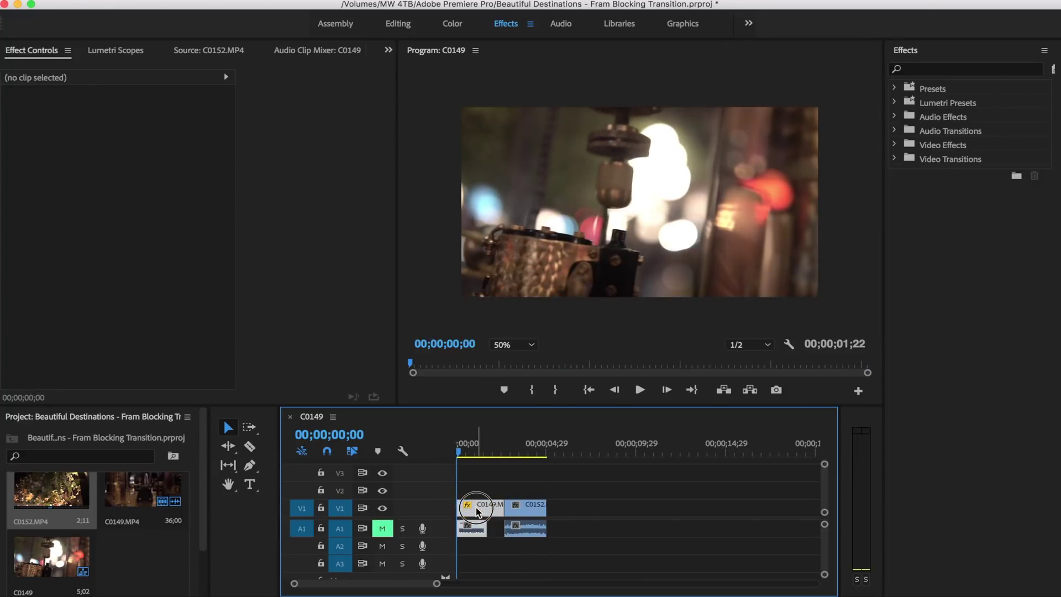
pyautogui.moveTo(478, 509); pyautogui.dragTo(511, 513)
pyautogui.press('super+s')
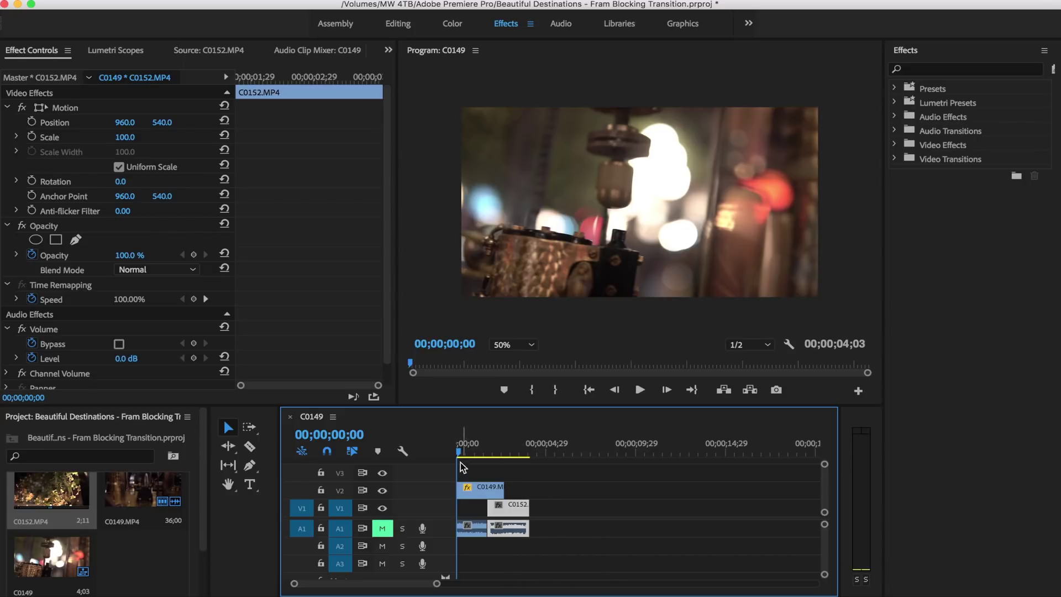
# - Advance the playhead to 00;00;02;08
pyautogui.moveTo(459, 455); pyautogui.dragTo(490, 459)
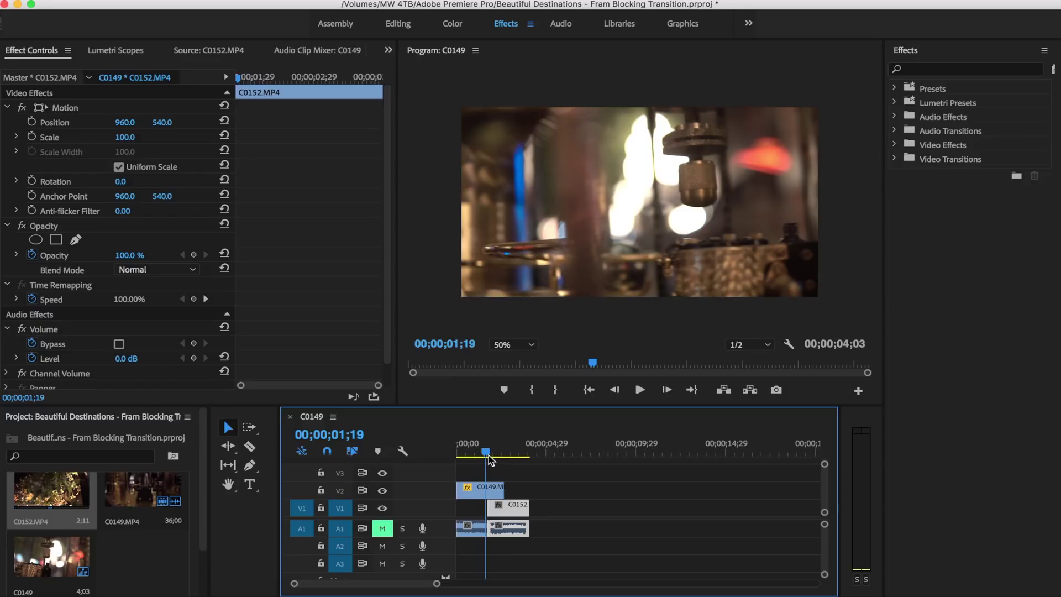
pyautogui.moveTo(488, 458); pyautogui.dragTo(491, 460)
pyautogui.press('Right')
pyautogui.press('Right')
pyautogui.press('Right')
pyautogui.press('Right')
pyautogui.press('Right')
pyautogui.press('Right')
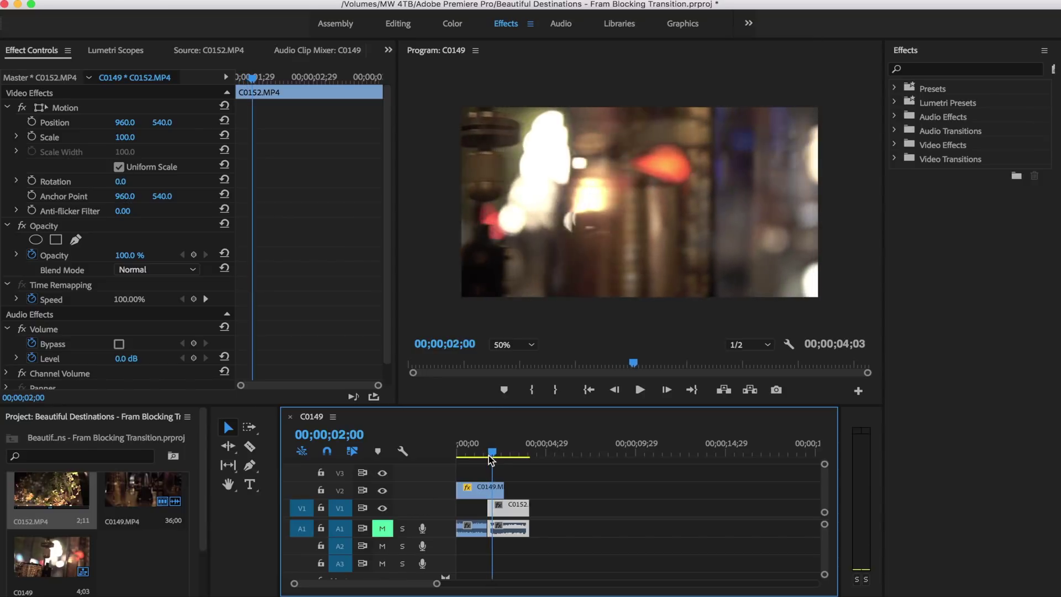
pyautogui.press('Right')
pyautogui.press('Right')
pyautogui.press('Right')
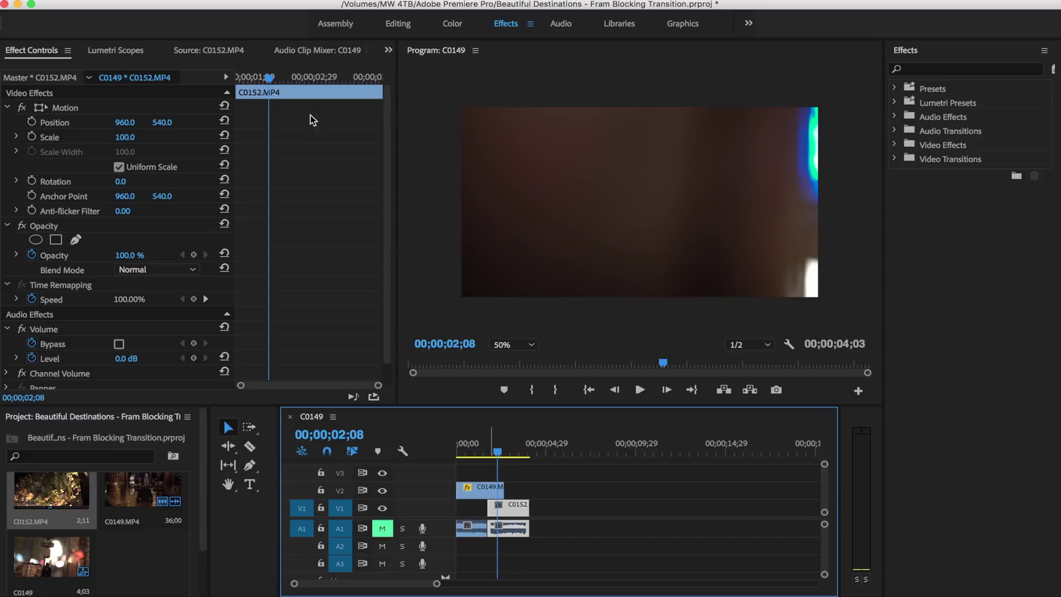
pyautogui.click(42, 235)
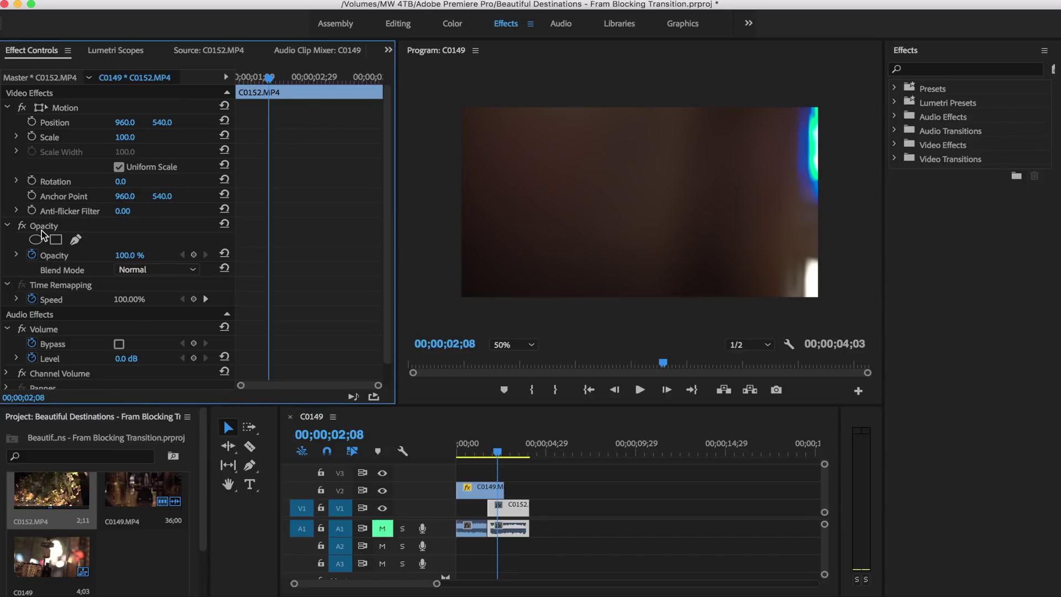
pyautogui.click(75, 240)
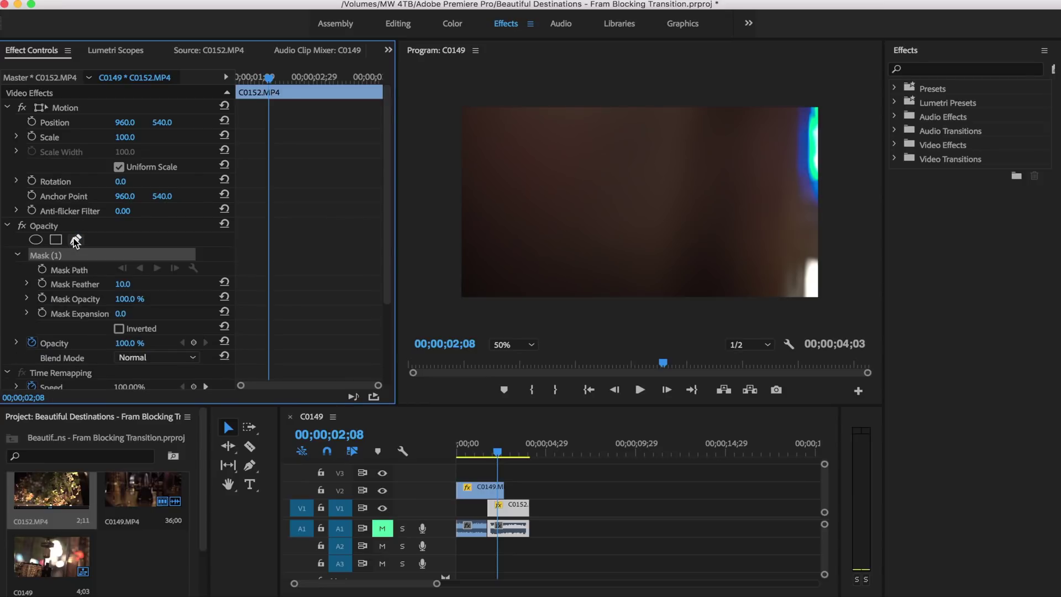
pyautogui.press('Left')
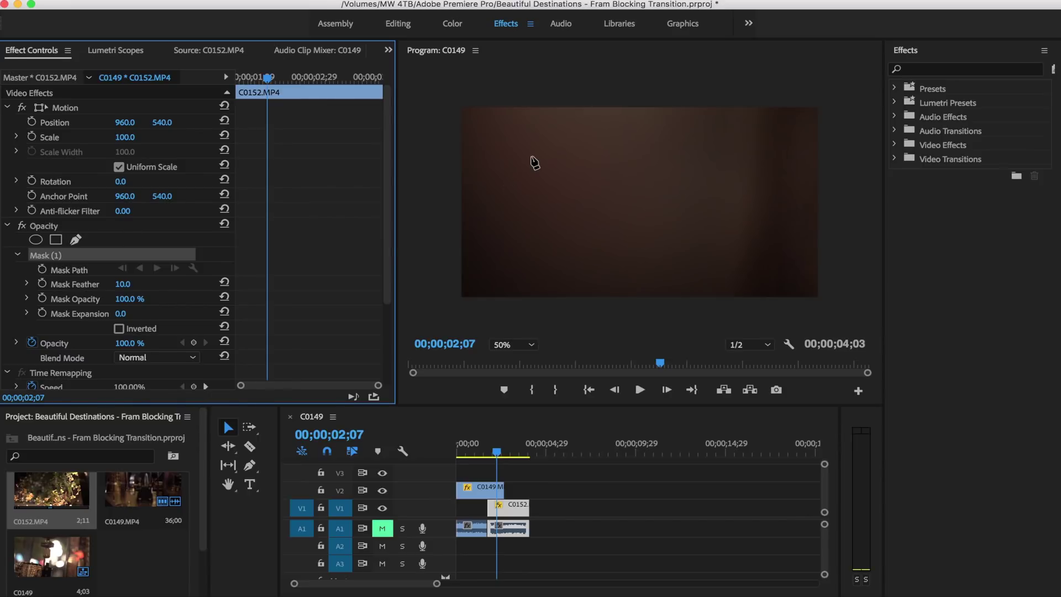
pyautogui.click(827, 77)
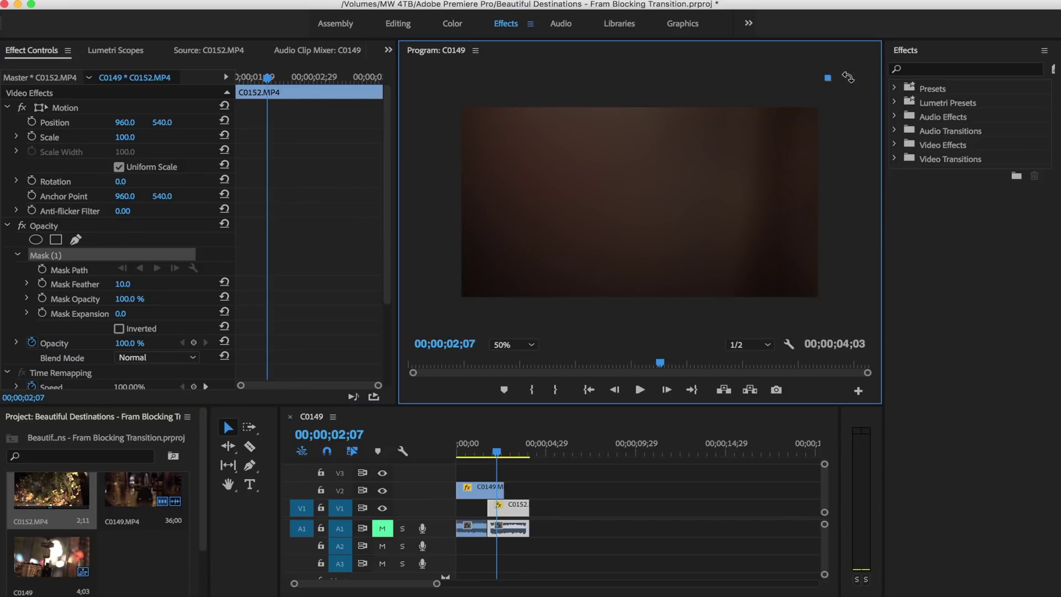
pyautogui.click(851, 77)
pyautogui.click(865, 100)
pyautogui.click(870, 154)
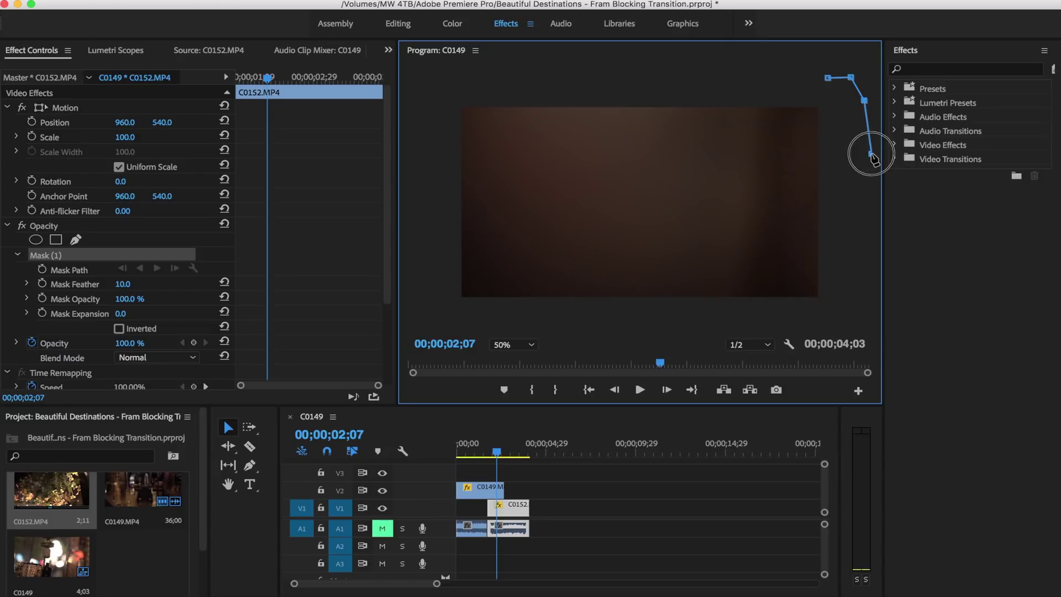
pyautogui.click(869, 231)
pyautogui.click(870, 268)
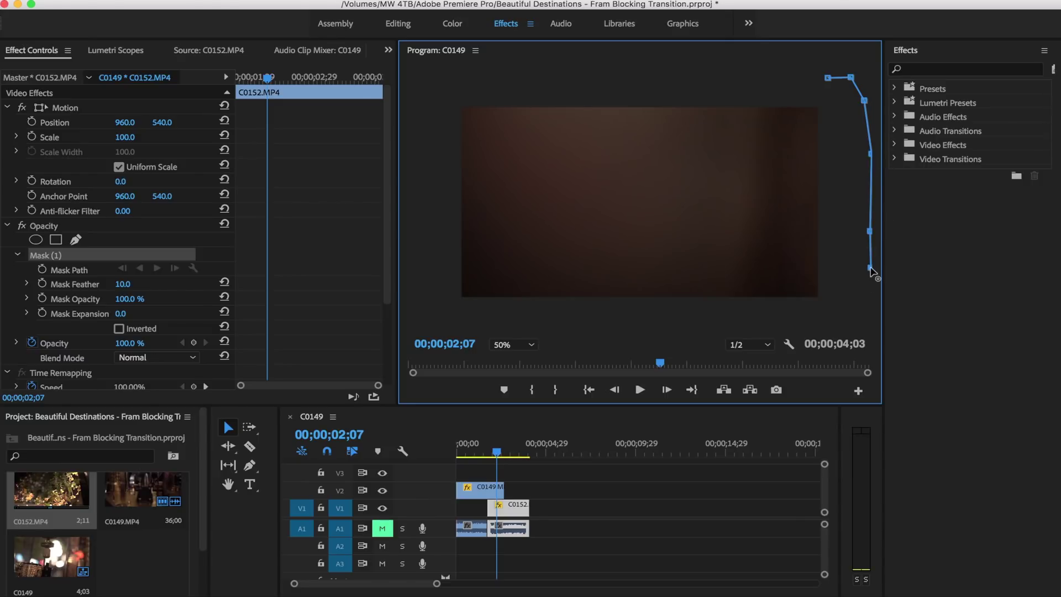
pyautogui.click(862, 301)
pyautogui.click(844, 319)
pyautogui.click(793, 314)
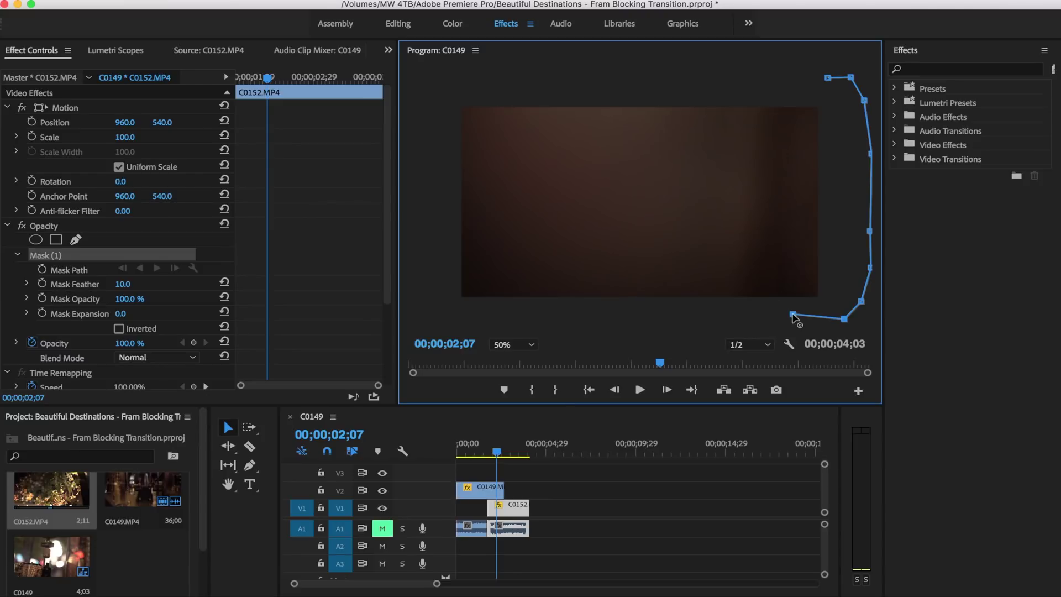
pyautogui.click(812, 89)
pyautogui.click(827, 79)
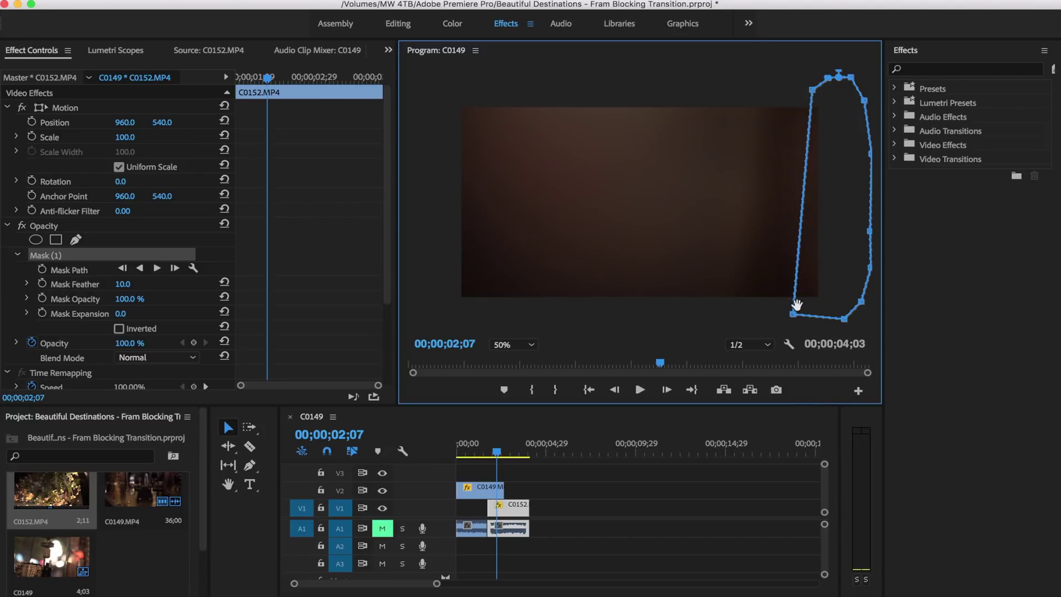
pyautogui.moveTo(794, 313); pyautogui.dragTo(827, 318)
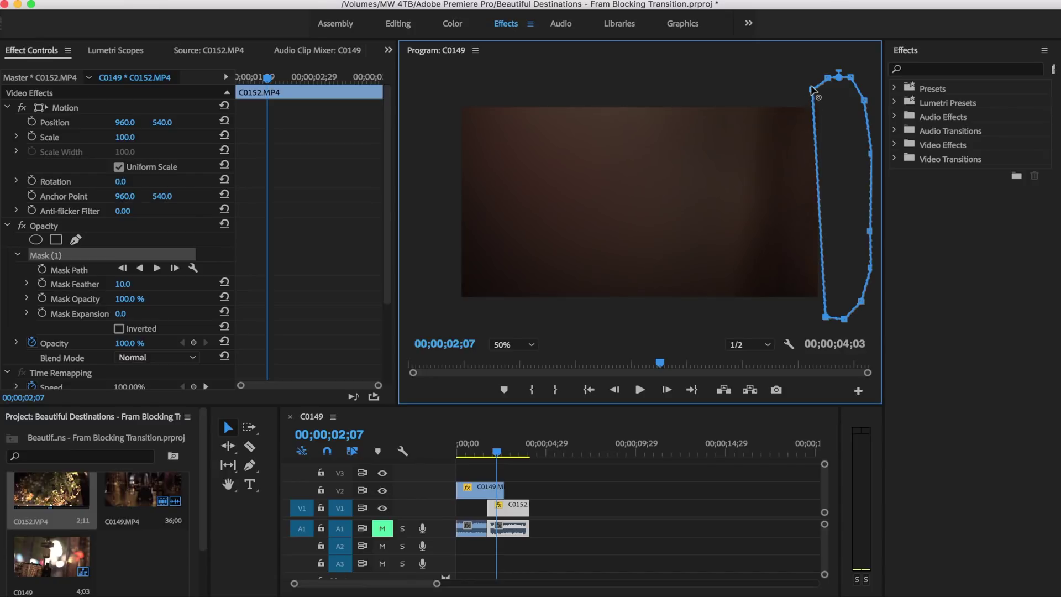
pyautogui.moveTo(812, 88); pyautogui.dragTo(817, 90)
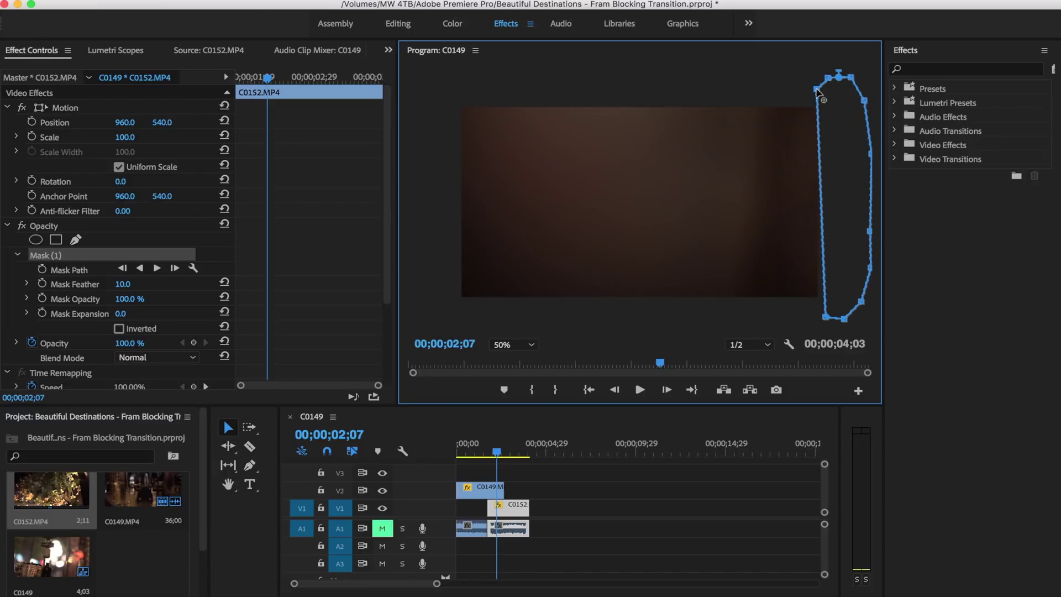
pyautogui.click(45, 257)
# - Delete the old mask and add a new free-draw mask to C0149's Opacity
pyautogui.press('Delete')
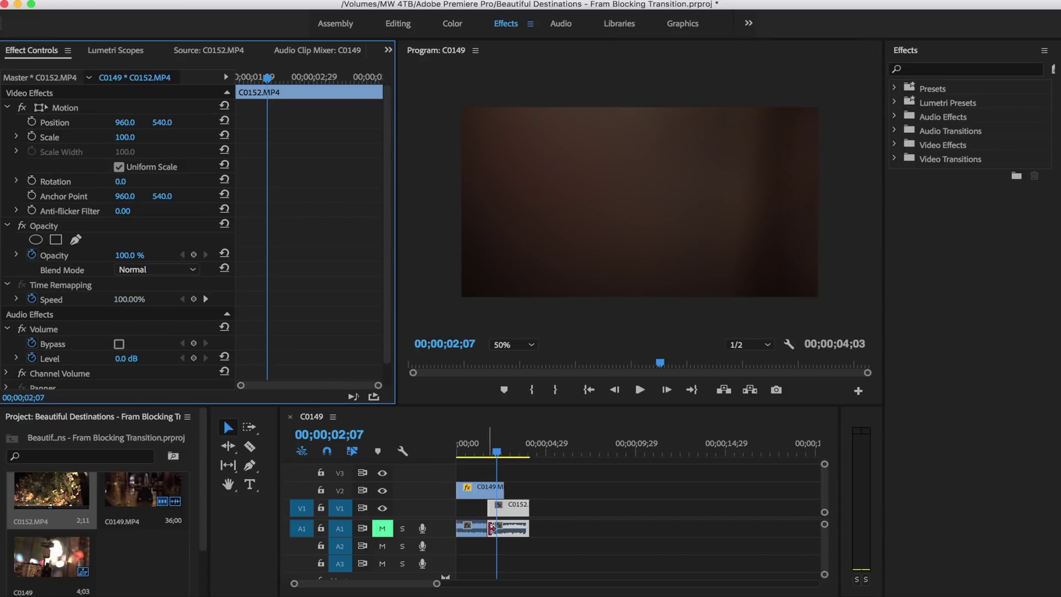
pyautogui.click(489, 489)
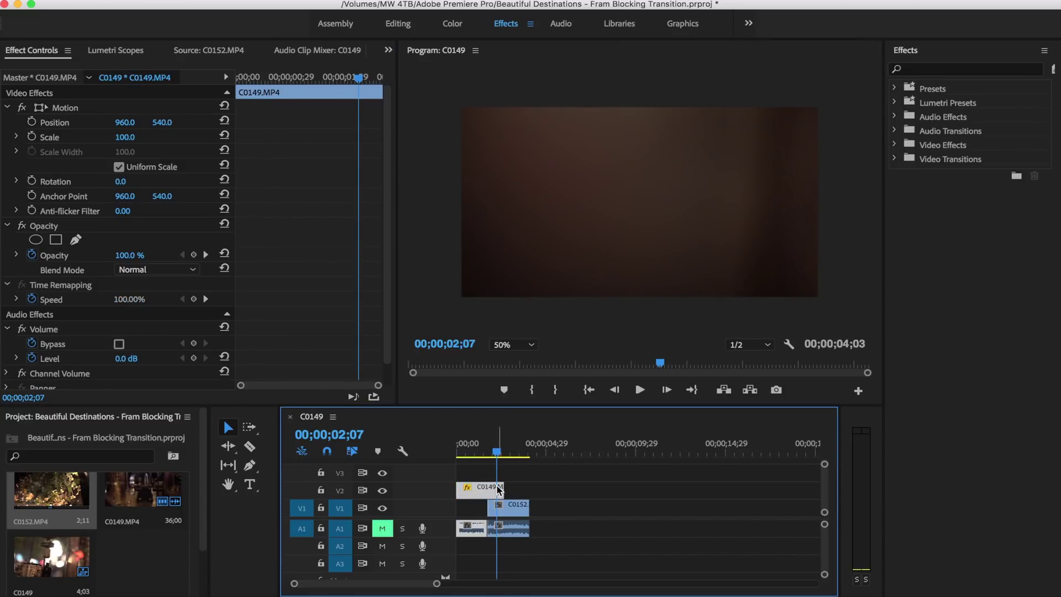
pyautogui.click(499, 504)
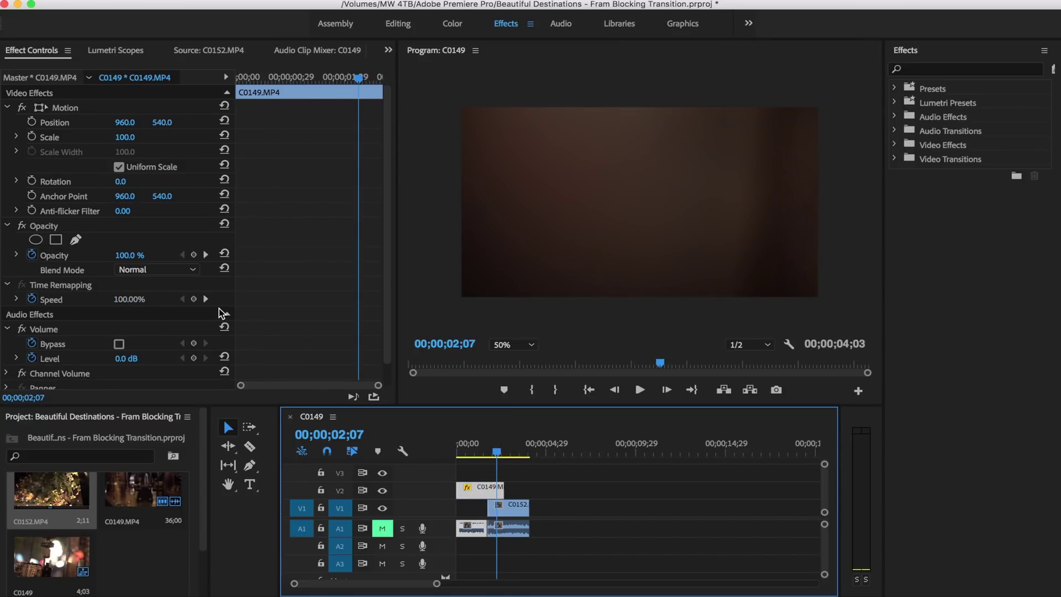
pyautogui.click(75, 241)
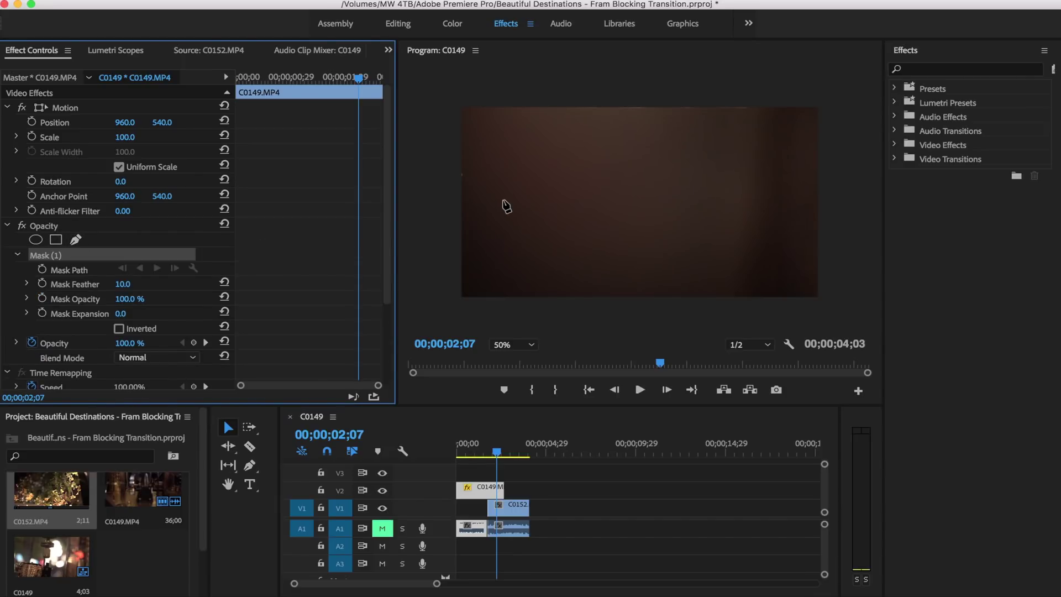
# - Trace a closed mask strip along the frame's right edge and set it to Inverted
pyautogui.click(832, 87)
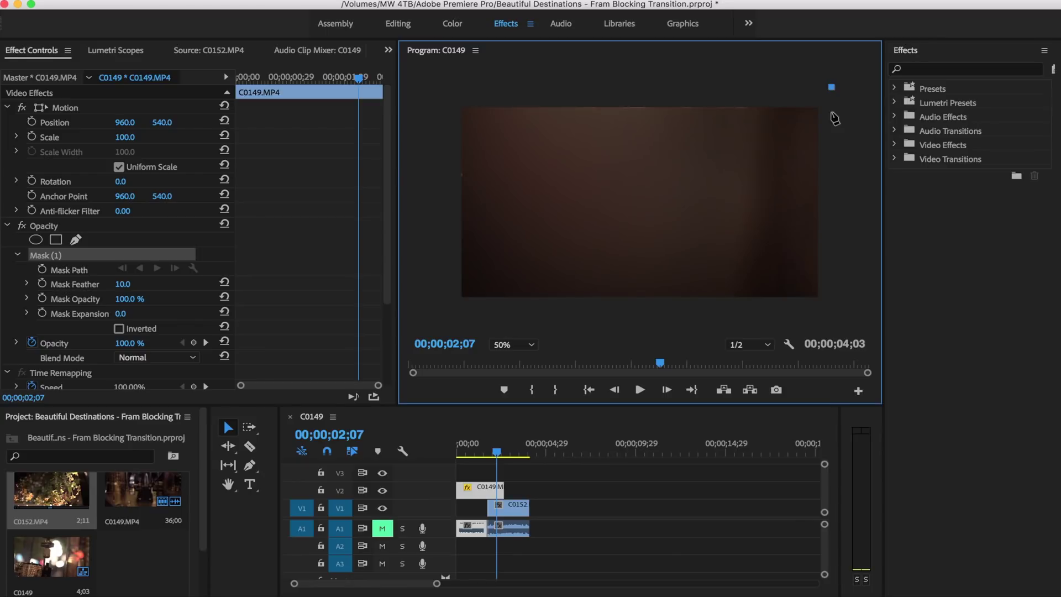
pyautogui.click(821, 307)
pyautogui.click(832, 311)
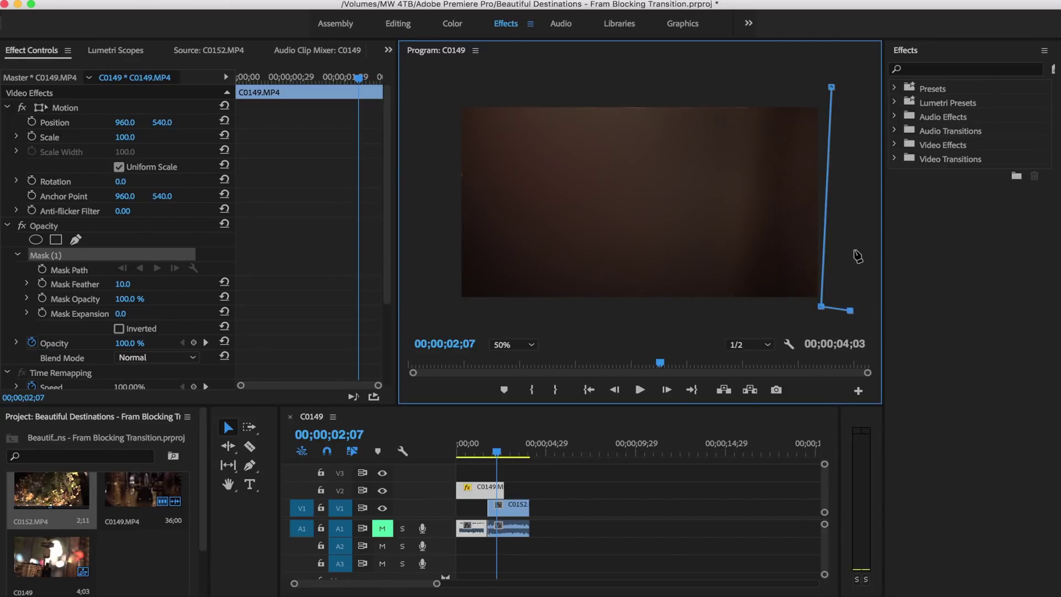
pyautogui.click(850, 249)
pyautogui.click(865, 165)
pyautogui.click(850, 87)
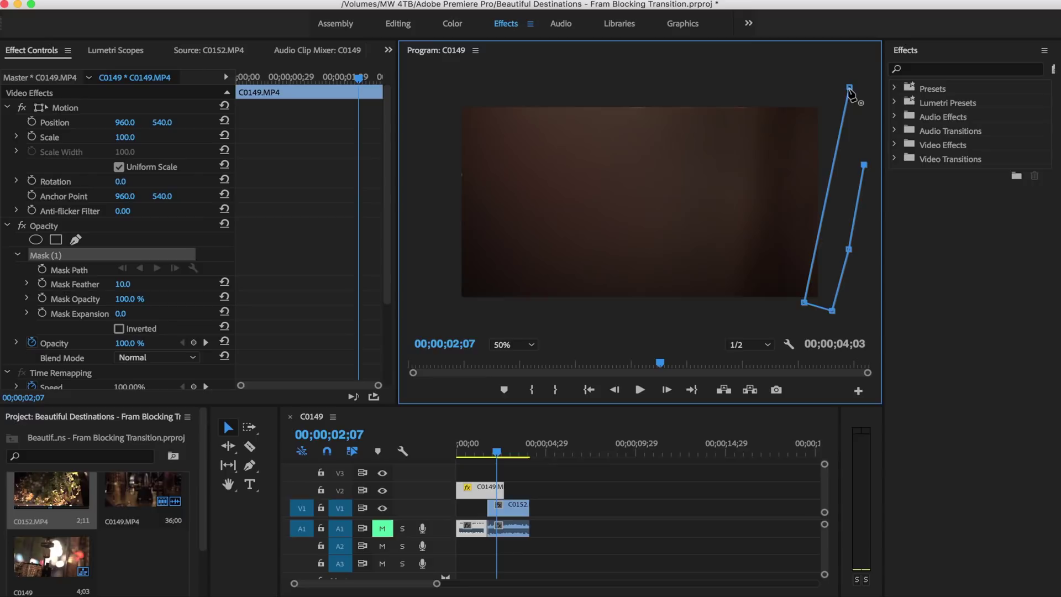
pyautogui.click(857, 98)
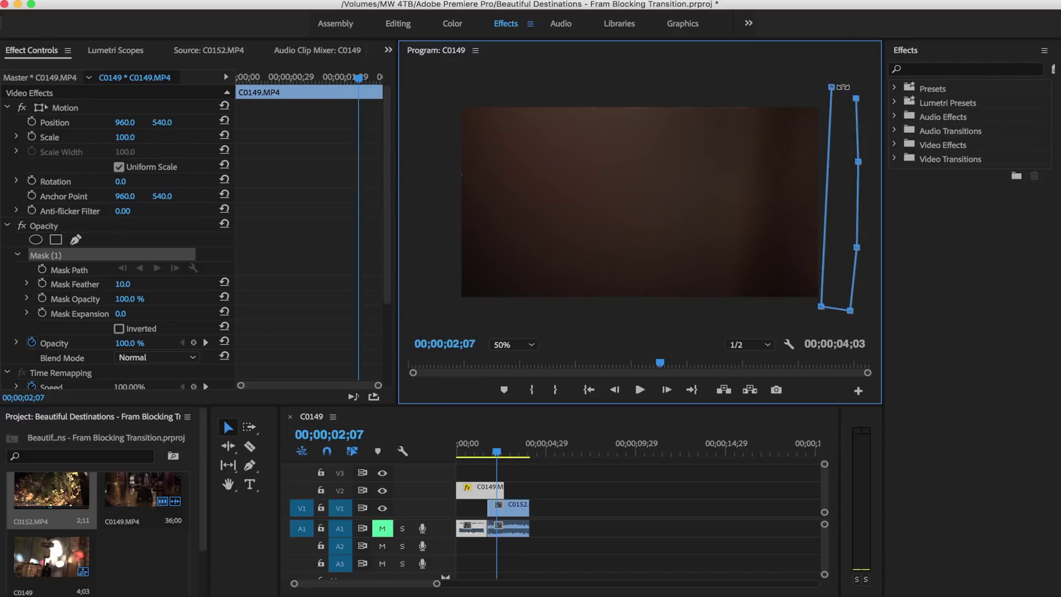
pyautogui.click(832, 87)
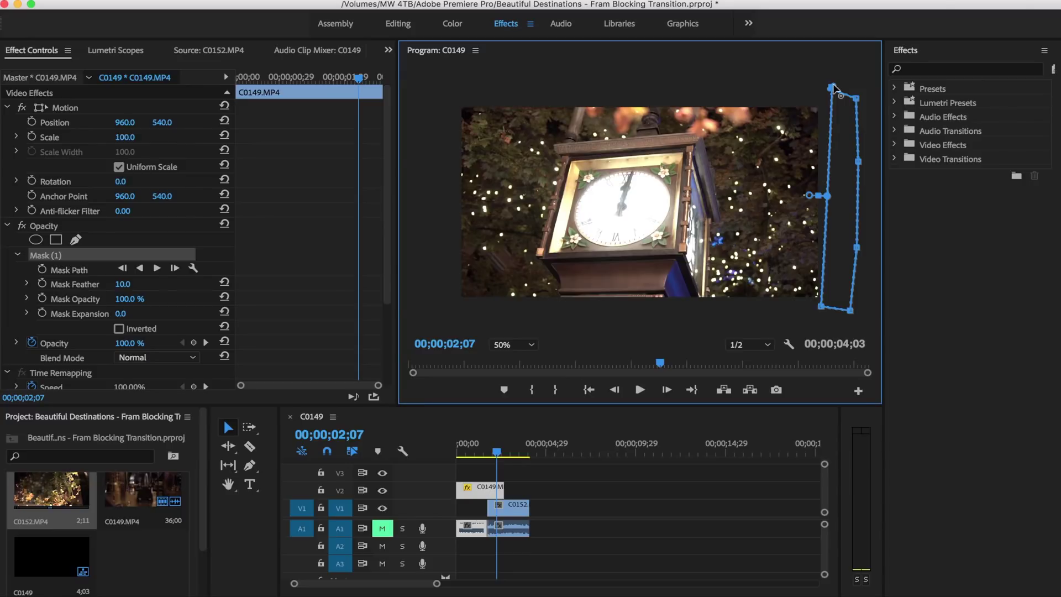
pyautogui.click(119, 329)
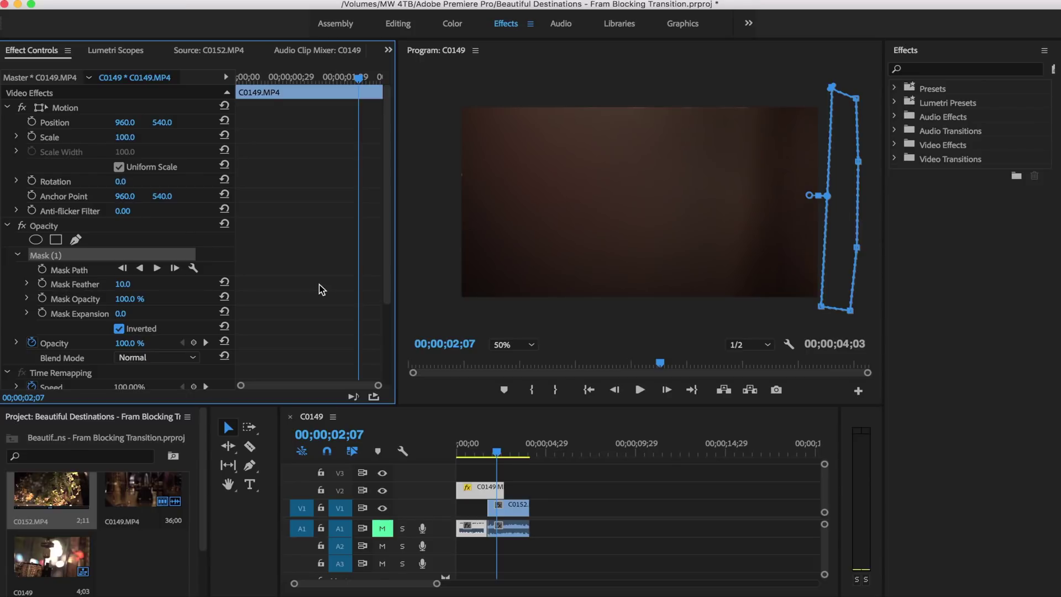
# - Enable Mask Path keyframing, then pull the mask's left corners leftward on the next frame
pyautogui.click(42, 270)
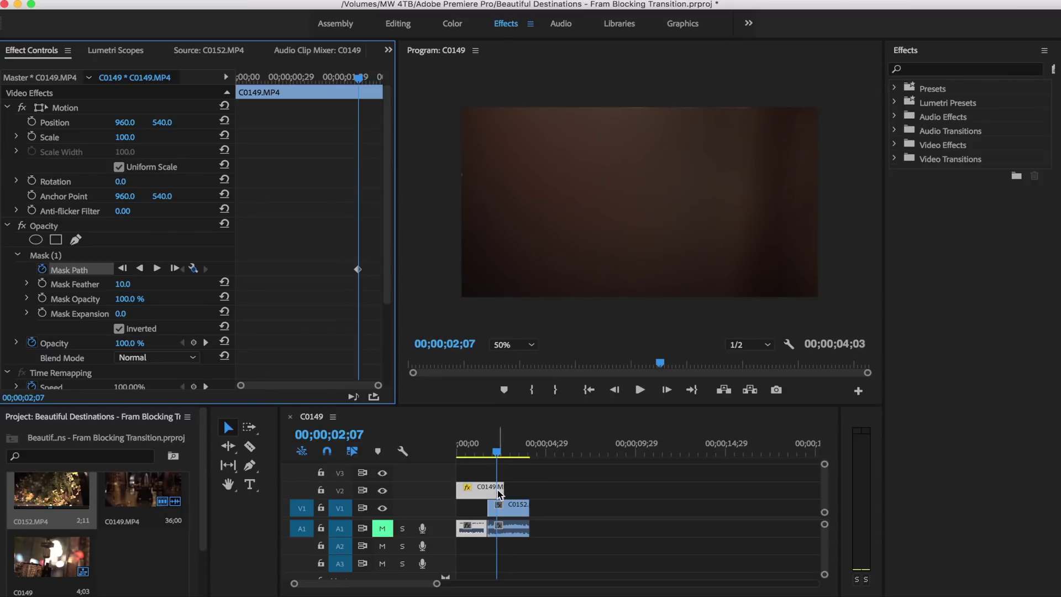
pyautogui.click(499, 437)
pyautogui.click(84, 271)
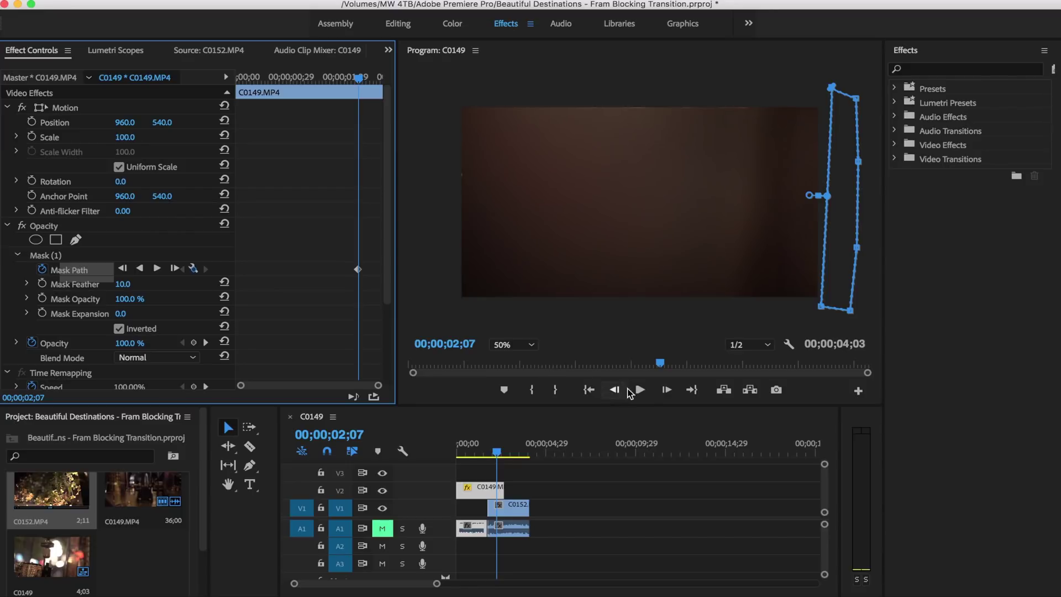
pyautogui.click(666, 389)
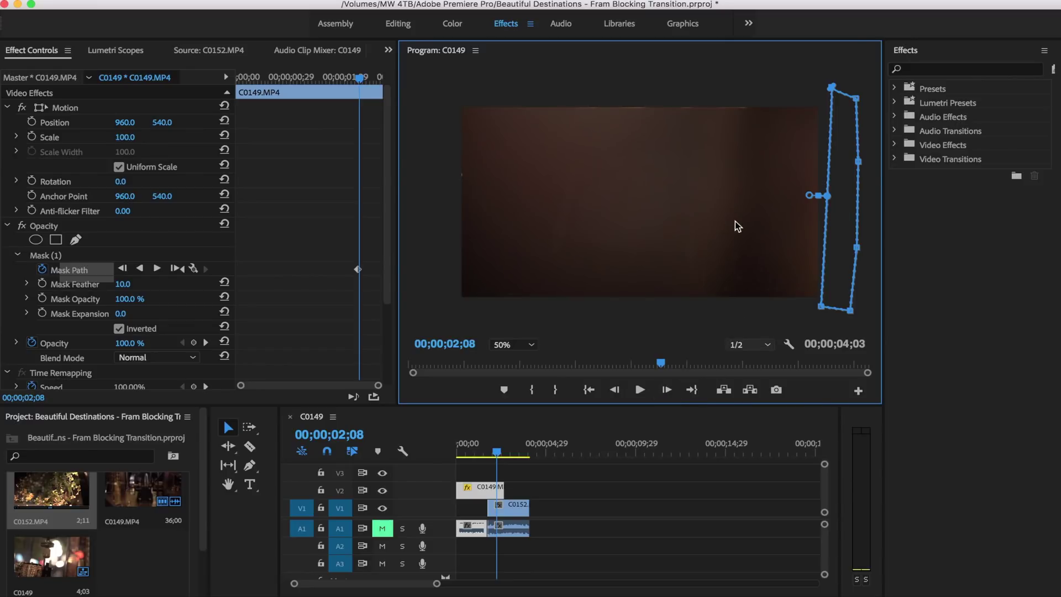
pyautogui.click(818, 306)
pyautogui.moveTo(818, 306); pyautogui.dragTo(811, 308)
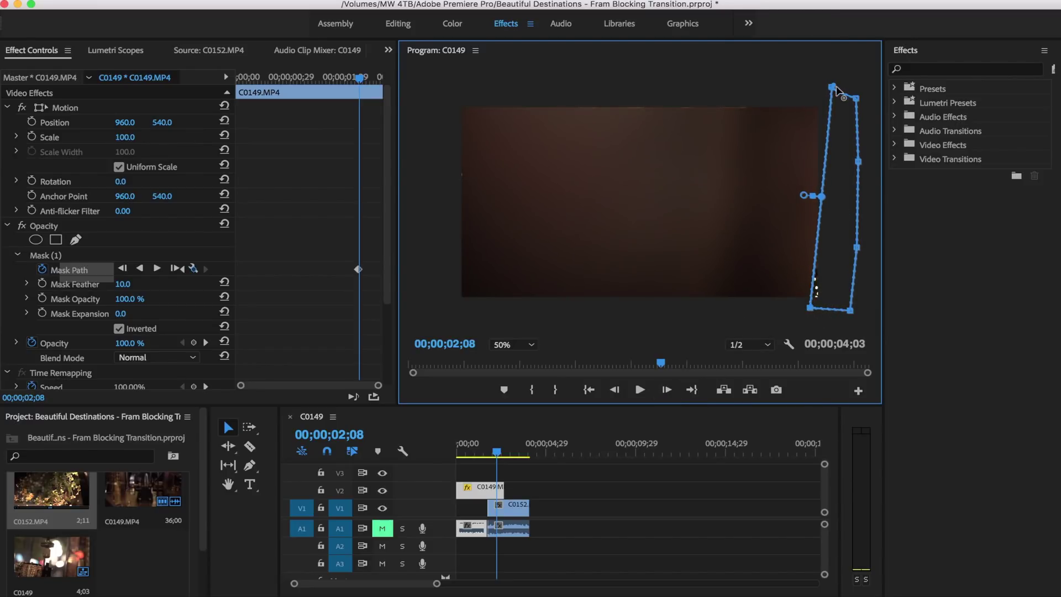
pyautogui.moveTo(833, 88); pyautogui.dragTo(803, 95)
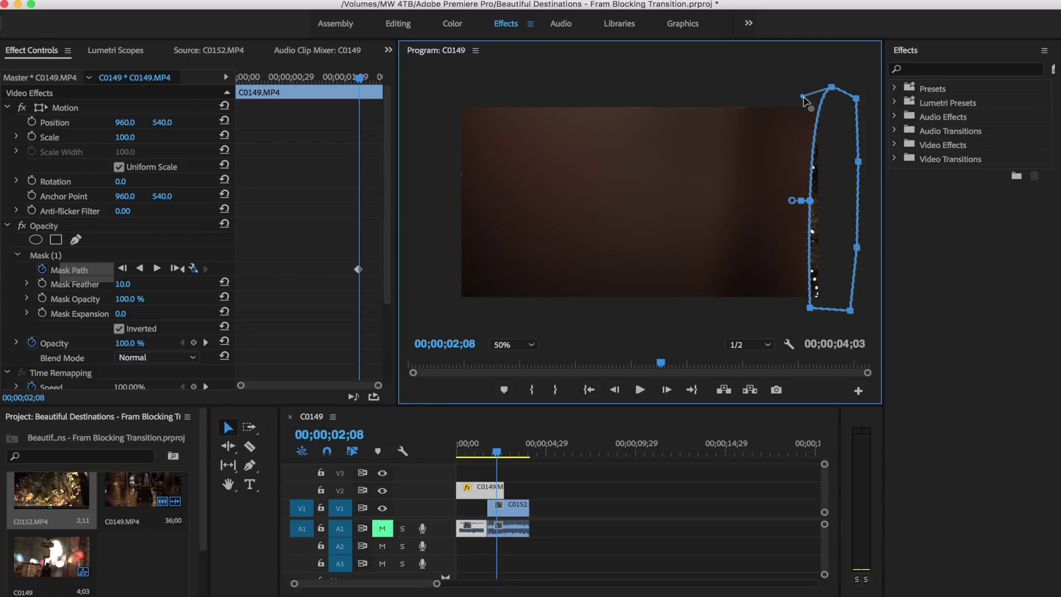
pyautogui.click(808, 93)
pyautogui.press('super+z')
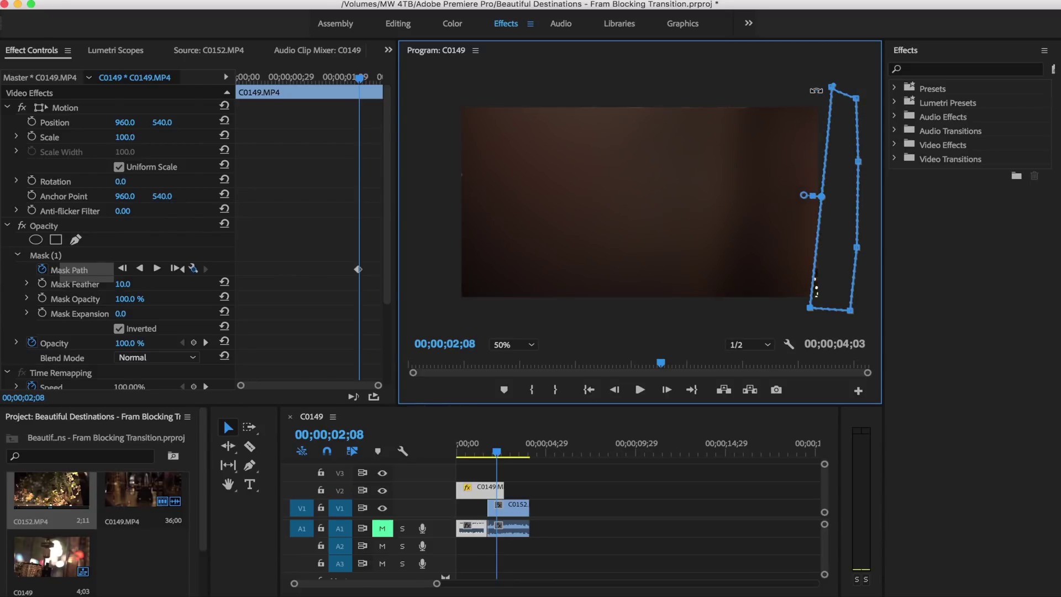
pyautogui.click(831, 115)
pyautogui.moveTo(831, 115); pyautogui.dragTo(818, 98)
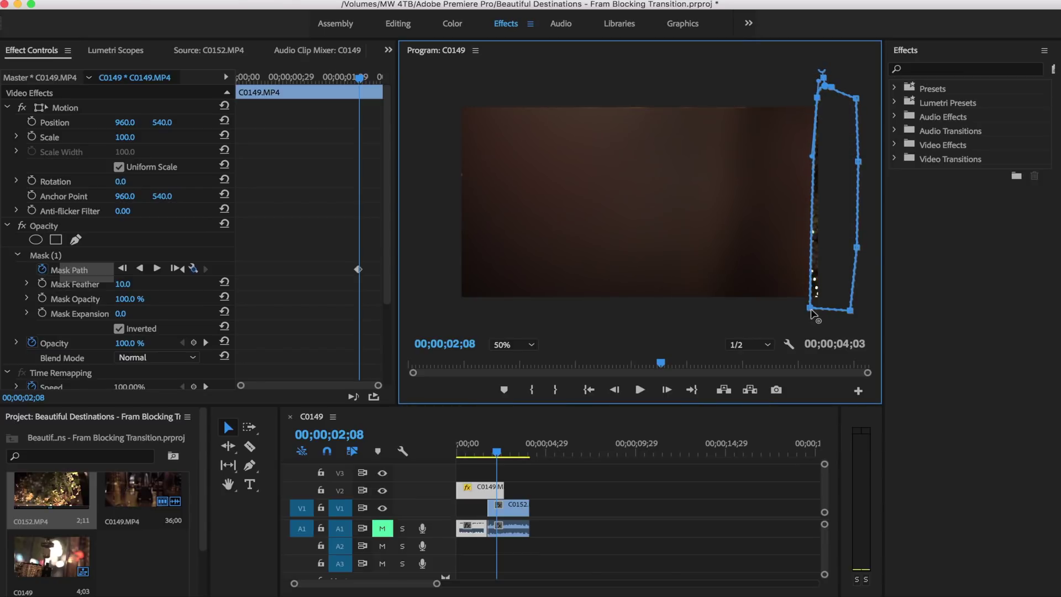
pyautogui.moveTo(811, 310); pyautogui.dragTo(808, 309)
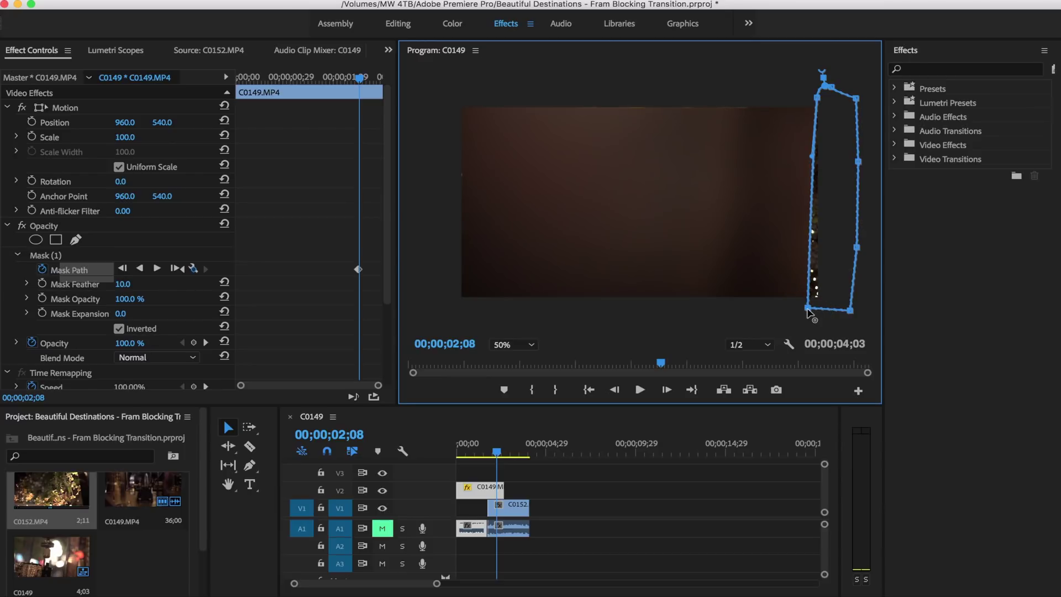
# - Over the next three frames, widen the mask's bottom-left and top-left corners further left
pyautogui.click(667, 390)
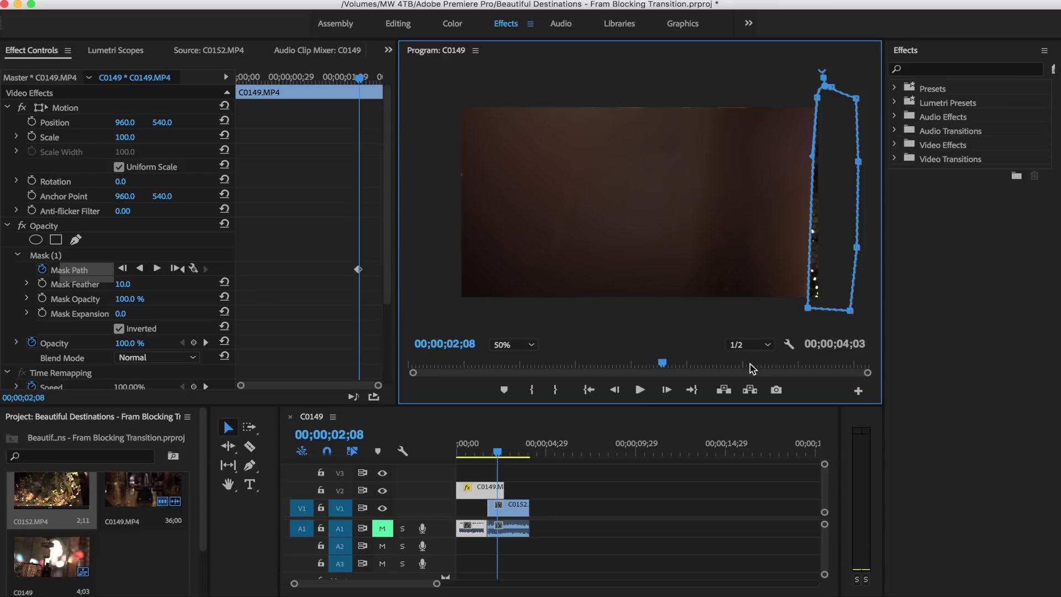
pyautogui.moveTo(809, 308); pyautogui.dragTo(781, 314)
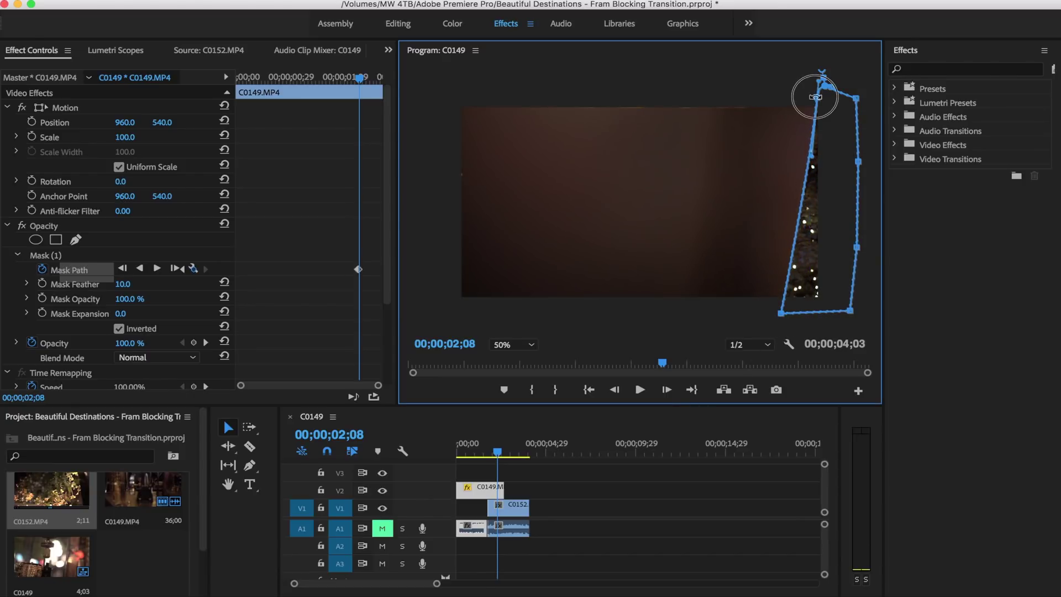
pyautogui.moveTo(810, 90); pyautogui.dragTo(800, 96)
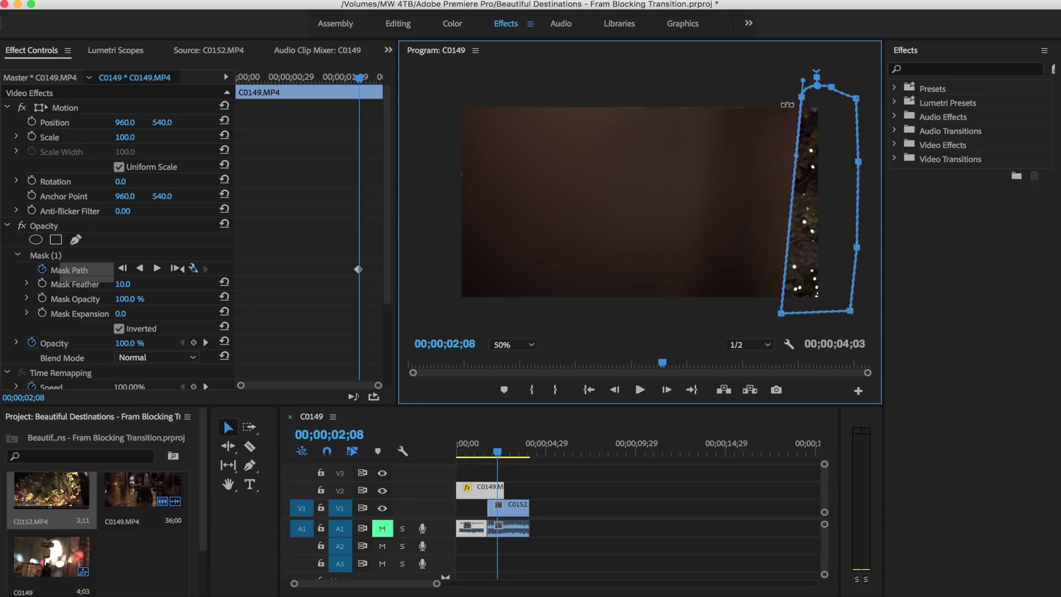
pyautogui.click(667, 391)
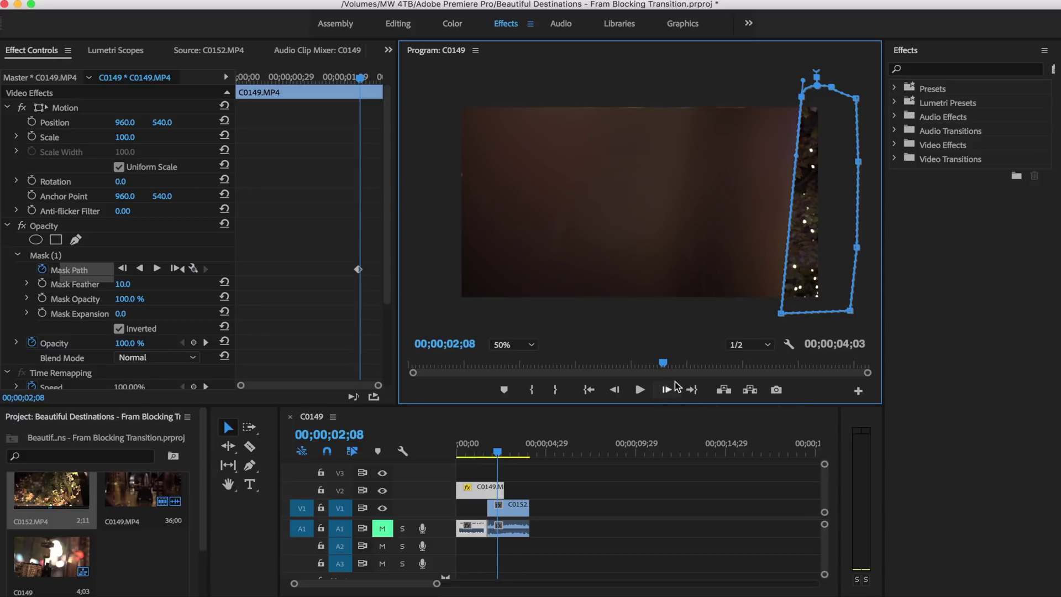
pyautogui.moveTo(781, 313); pyautogui.dragTo(757, 315)
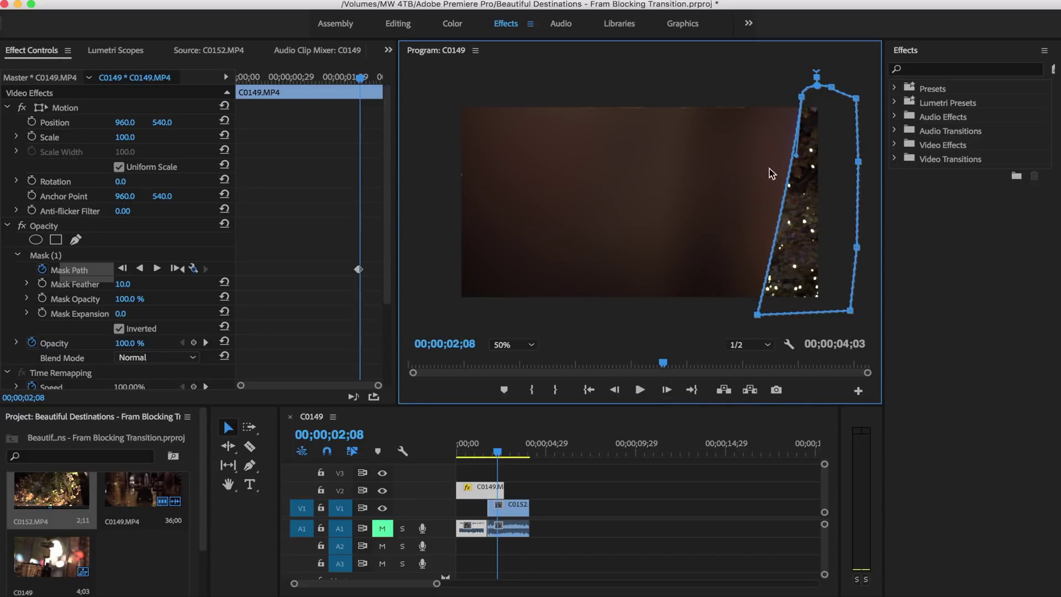
pyautogui.moveTo(800, 103); pyautogui.dragTo(780, 94)
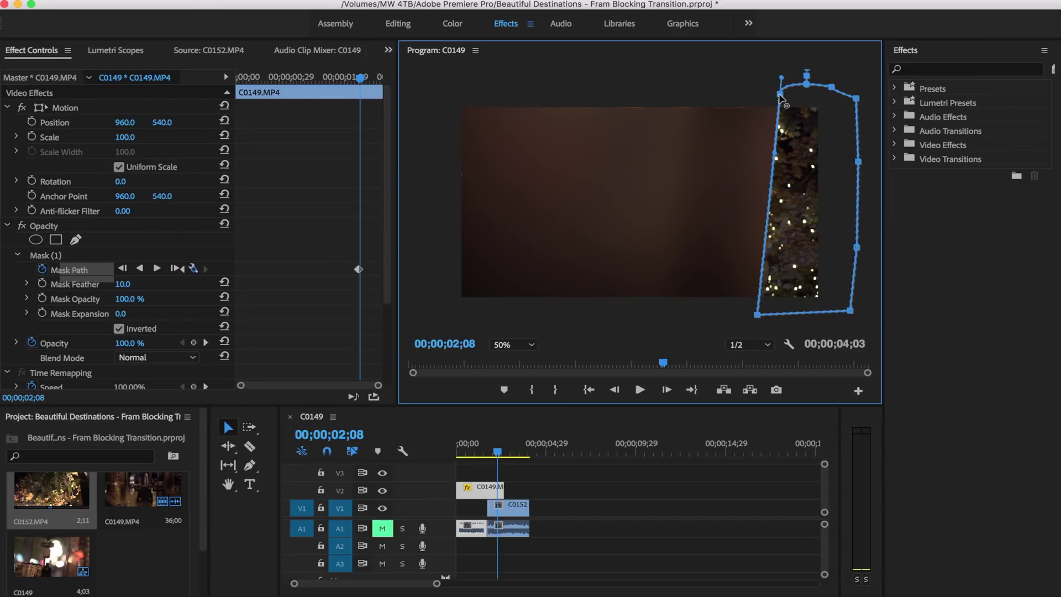
pyautogui.click(666, 389)
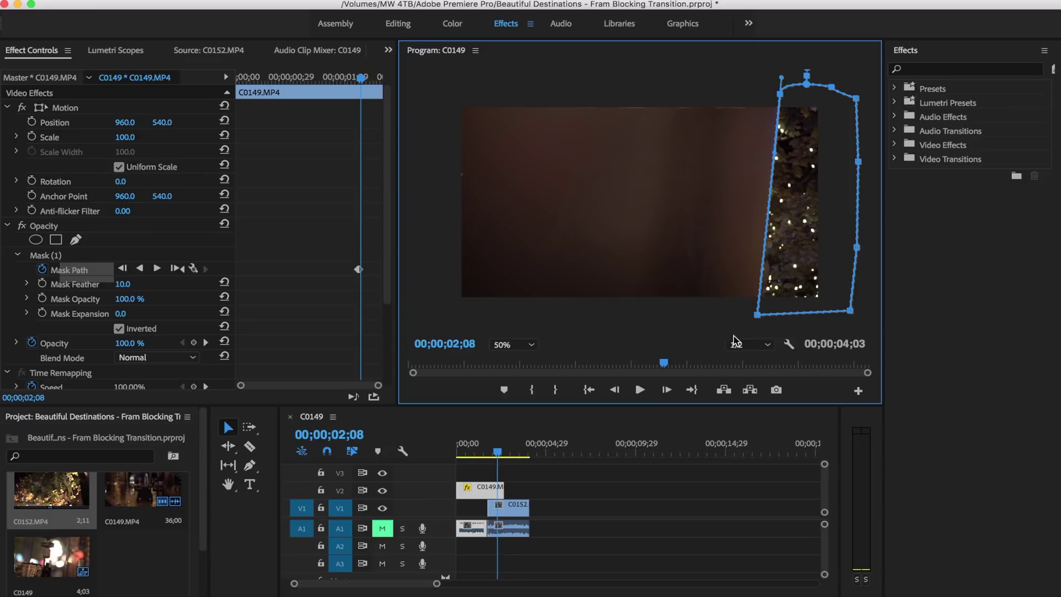
pyautogui.moveTo(757, 317); pyautogui.dragTo(727, 320)
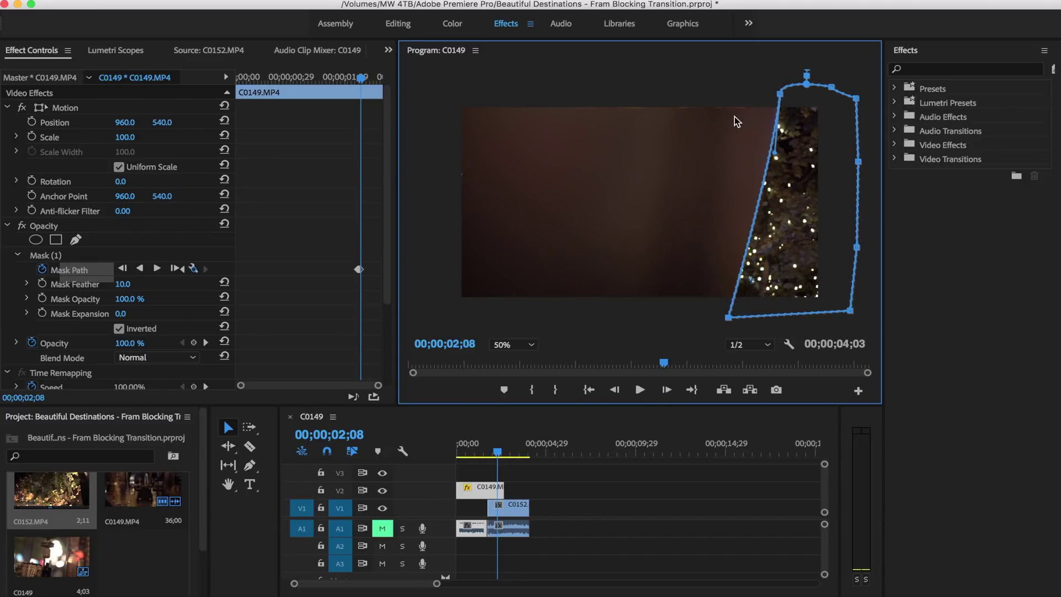
pyautogui.moveTo(782, 95); pyautogui.dragTo(756, 91)
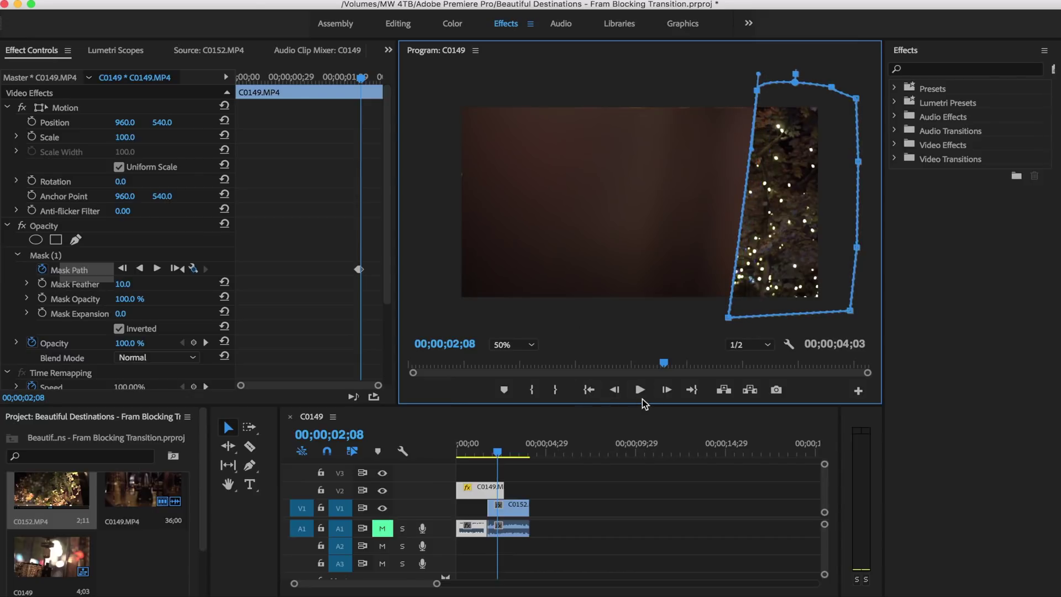
# - Keep widening the mask leftward over two more frames, through 00;00;02;09
pyautogui.click(662, 390)
pyautogui.moveTo(729, 317); pyautogui.dragTo(705, 319)
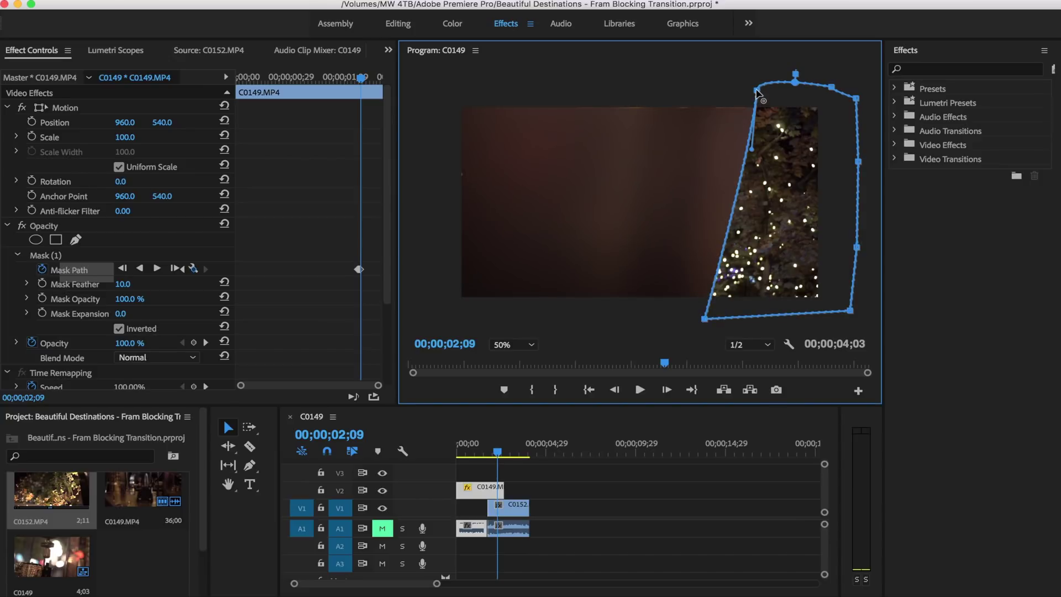
pyautogui.moveTo(757, 91); pyautogui.dragTo(736, 90)
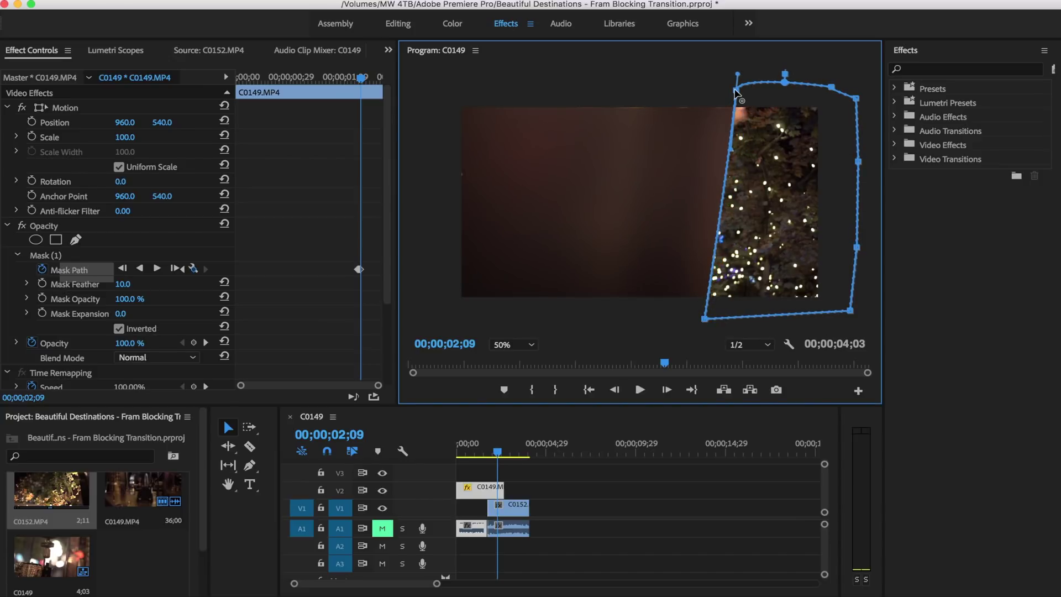
pyautogui.click(667, 390)
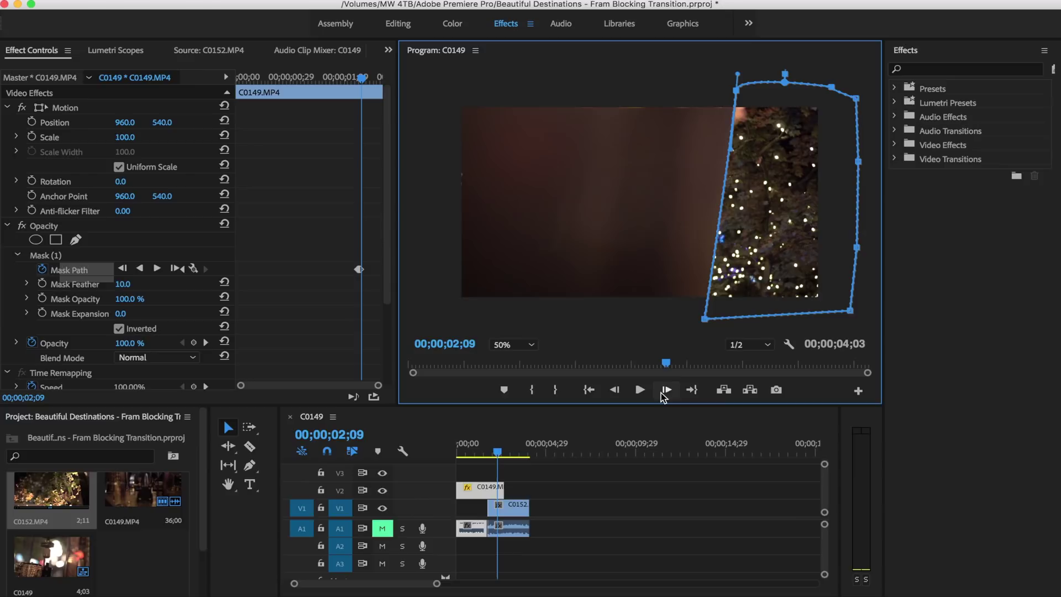
pyautogui.moveTo(705, 320); pyautogui.dragTo(682, 320)
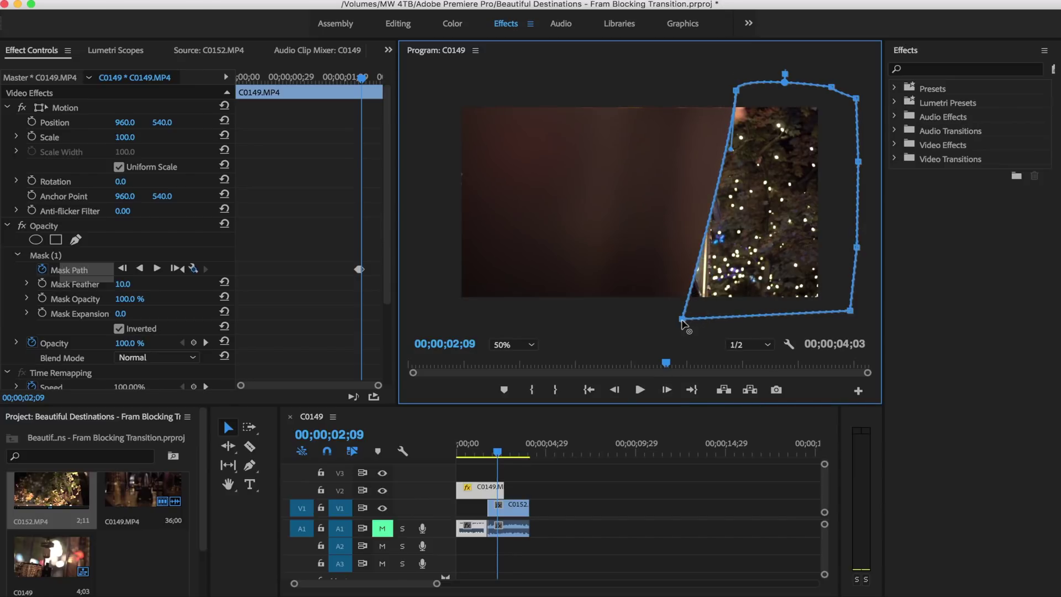
pyautogui.moveTo(736, 90); pyautogui.dragTo(713, 90)
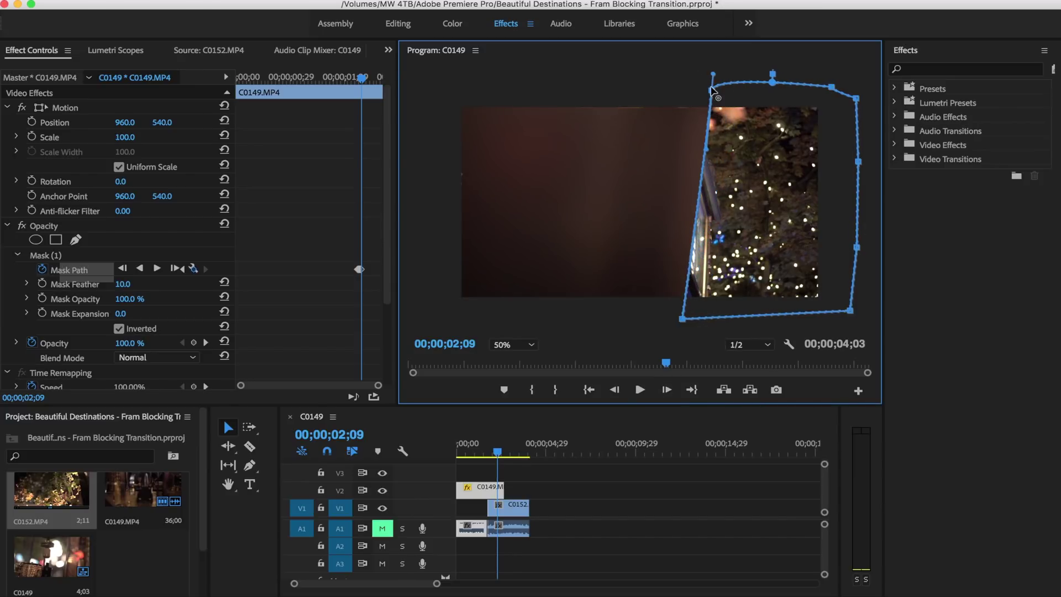
# - Drag the mask's bottom-left and top-left corners further left on the next frames
pyautogui.click(681, 319)
pyautogui.moveTo(680, 320)
pyautogui.mouseDown()
pyautogui.moveTo(651, 321)
pyautogui.moveTo(664, 320)
pyautogui.mouseUp()
pyautogui.moveTo(711, 92); pyautogui.dragTo(687, 91)
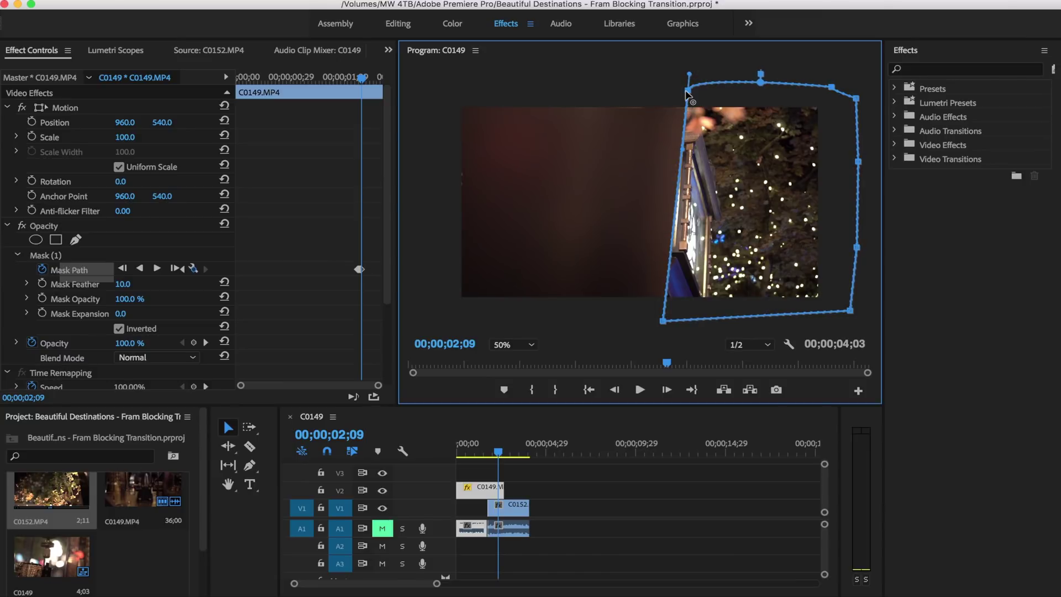
pyautogui.click(663, 320)
pyautogui.moveTo(663, 321); pyautogui.dragTo(635, 322)
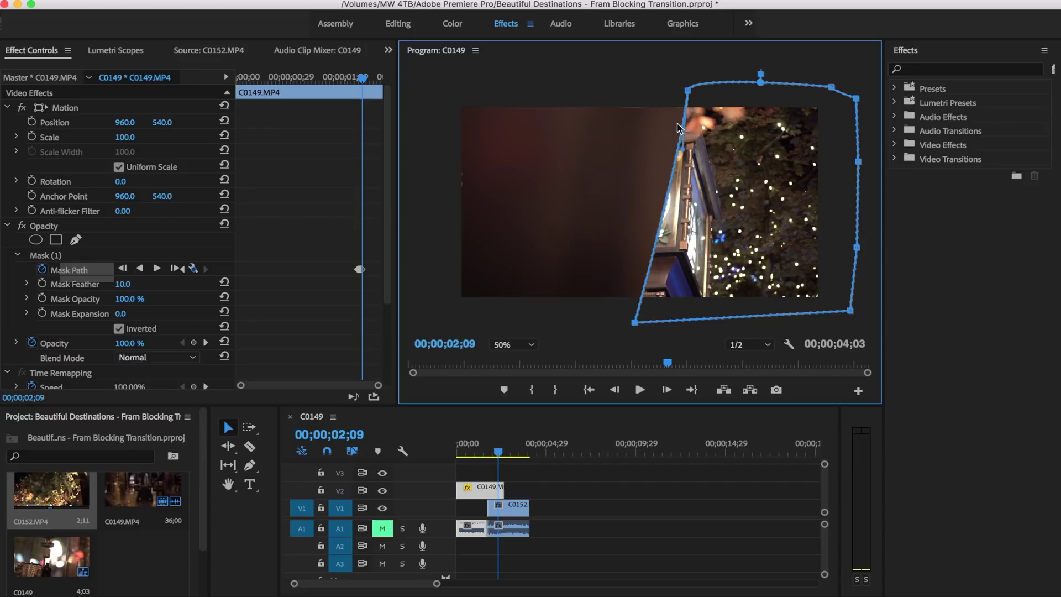
pyautogui.moveTo(688, 93); pyautogui.dragTo(660, 92)
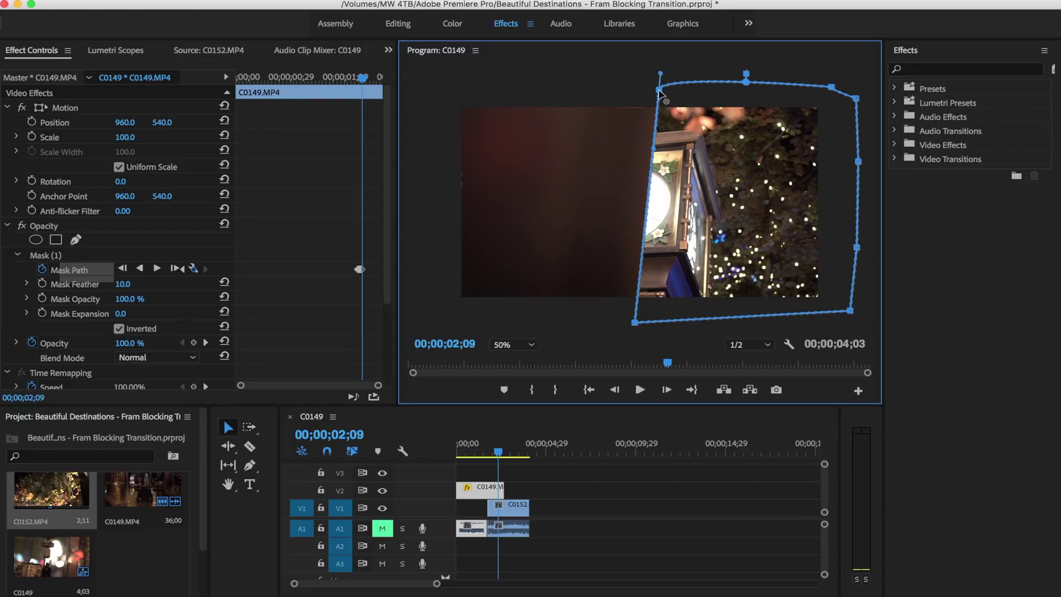
pyautogui.click(665, 389)
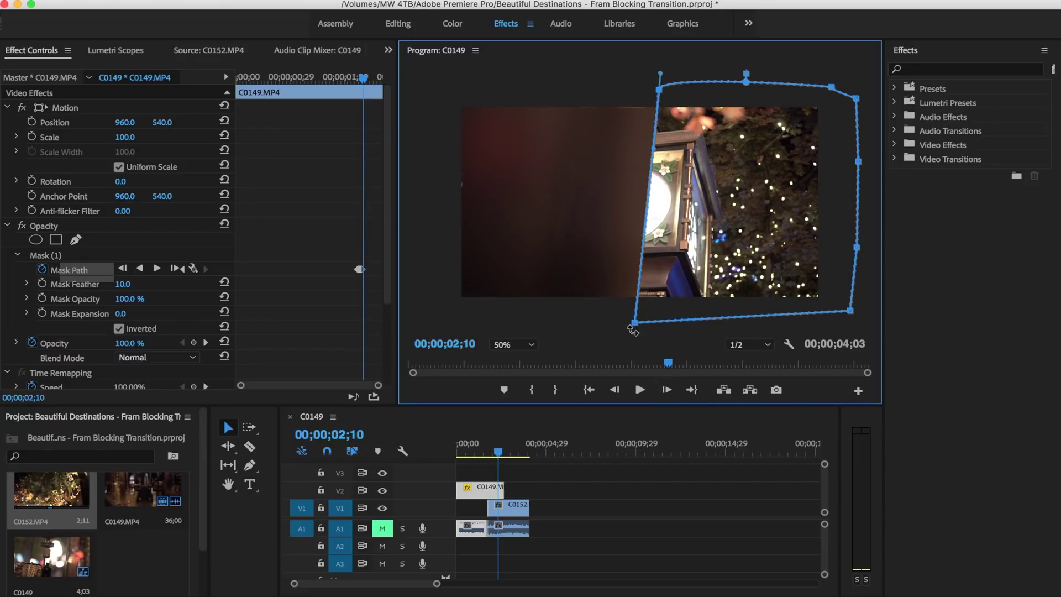
pyautogui.moveTo(634, 322); pyautogui.dragTo(610, 322)
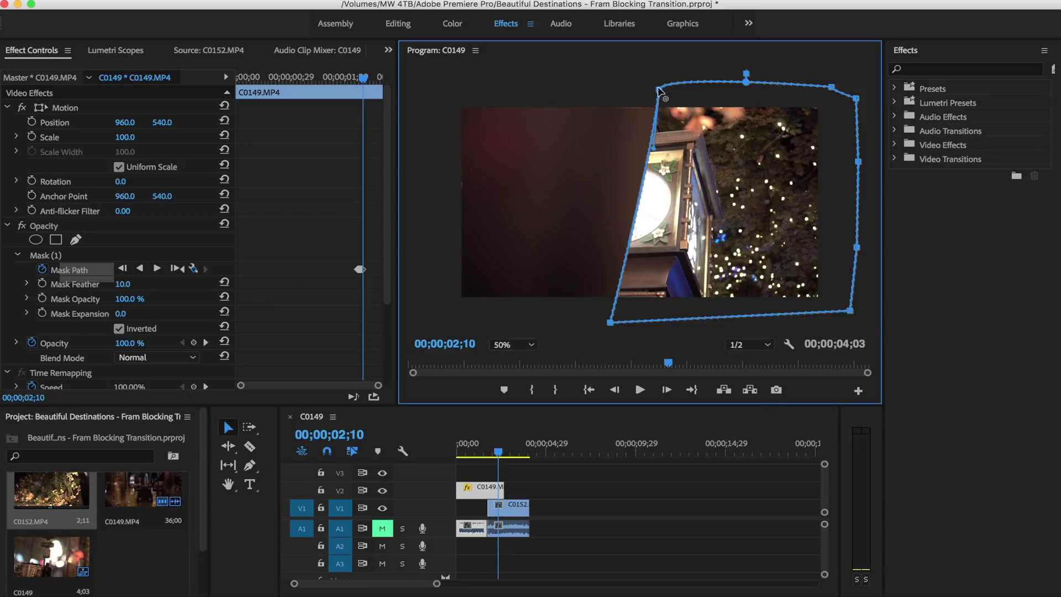
pyautogui.moveTo(659, 89); pyautogui.dragTo(644, 90)
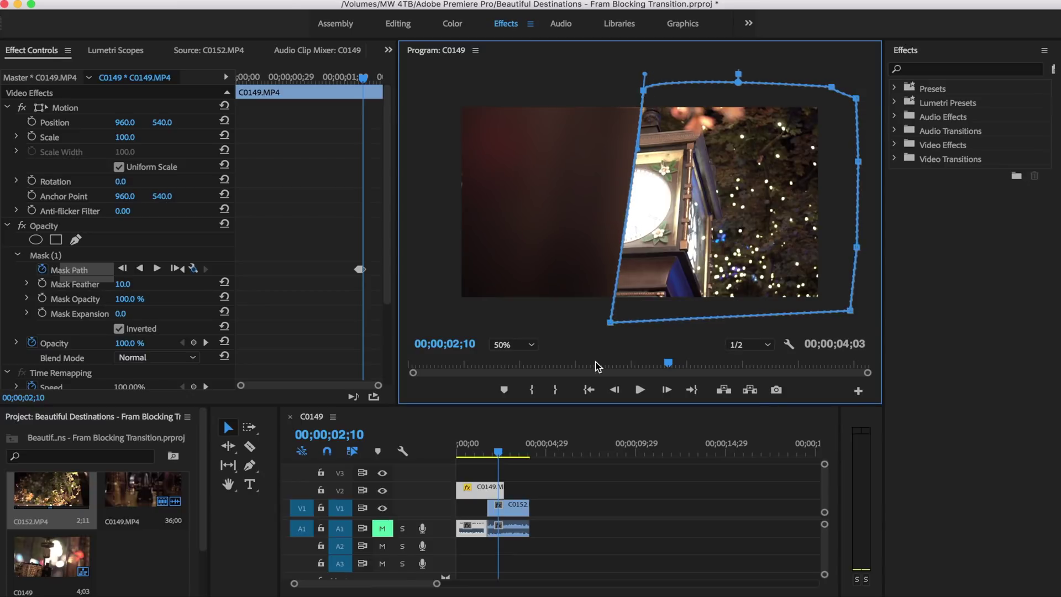
# - Continue sweeping both left corners left frame by frame through 00;00;02;11
pyautogui.click(666, 390)
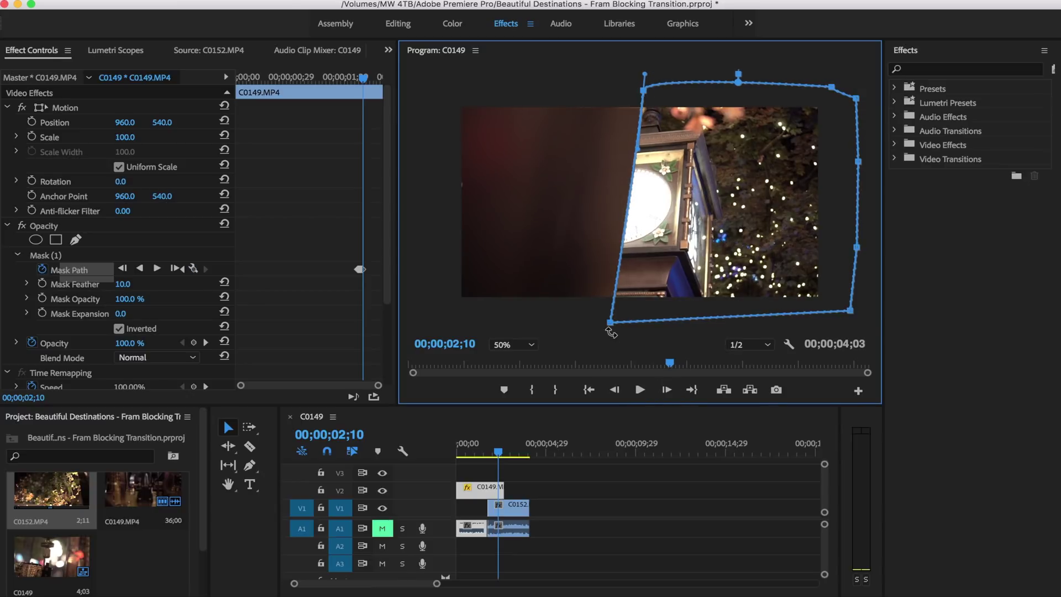
pyautogui.moveTo(611, 322); pyautogui.dragTo(584, 322)
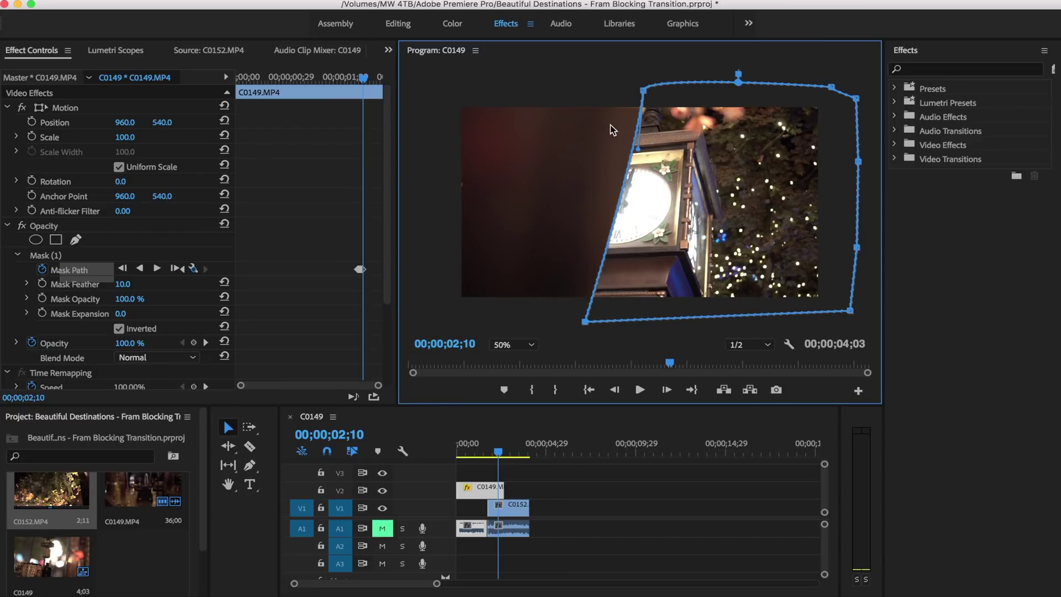
pyautogui.moveTo(643, 95); pyautogui.dragTo(630, 89)
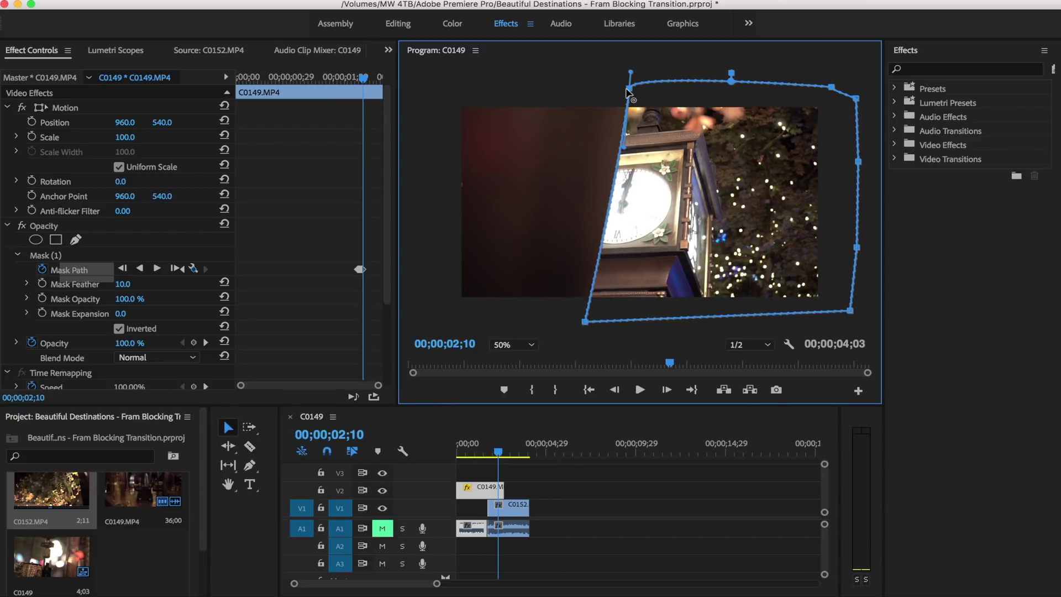
pyautogui.click(666, 391)
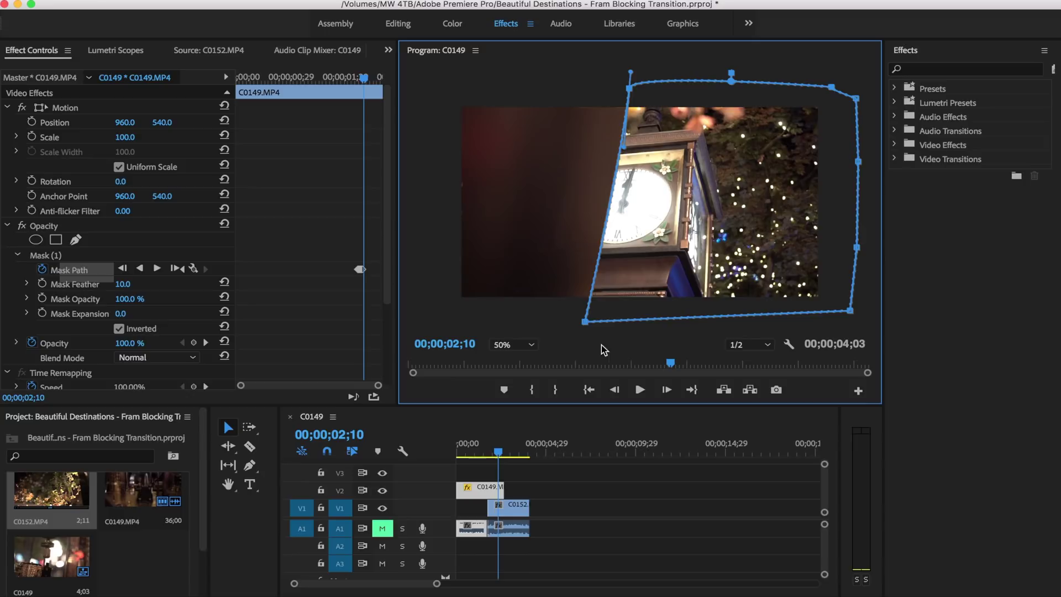
pyautogui.moveTo(585, 322); pyautogui.dragTo(567, 323)
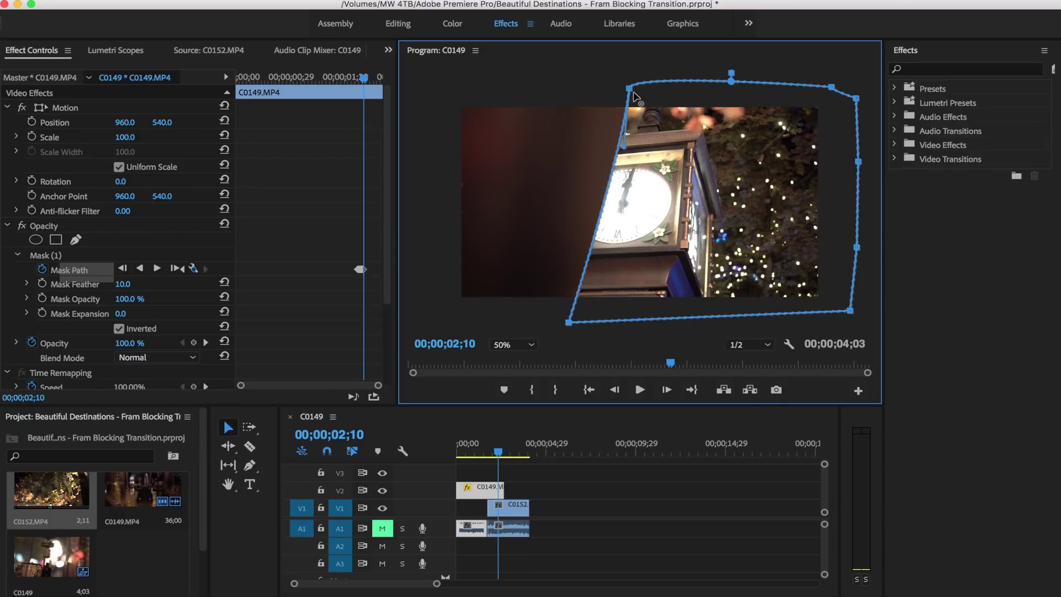
pyautogui.moveTo(630, 88); pyautogui.dragTo(609, 84)
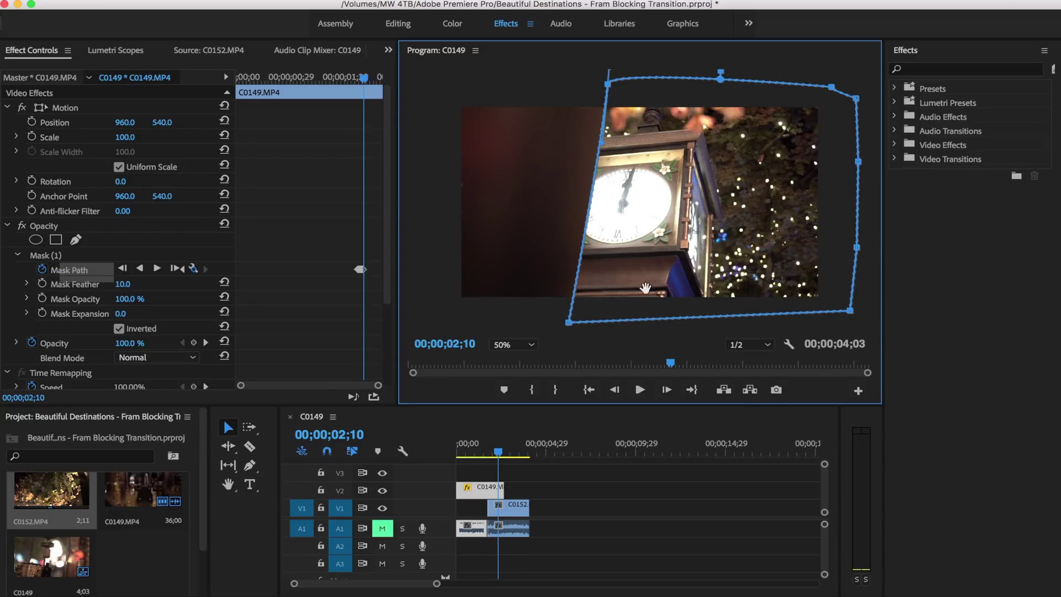
pyautogui.click(666, 390)
pyautogui.moveTo(569, 322); pyautogui.dragTo(523, 319)
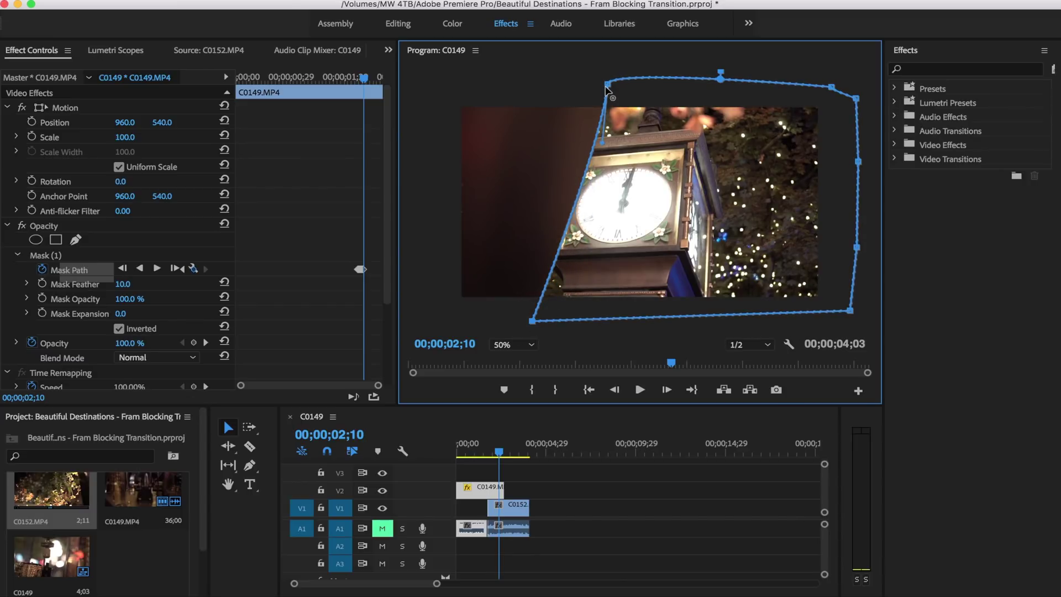
pyautogui.moveTo(607, 85); pyautogui.dragTo(579, 78)
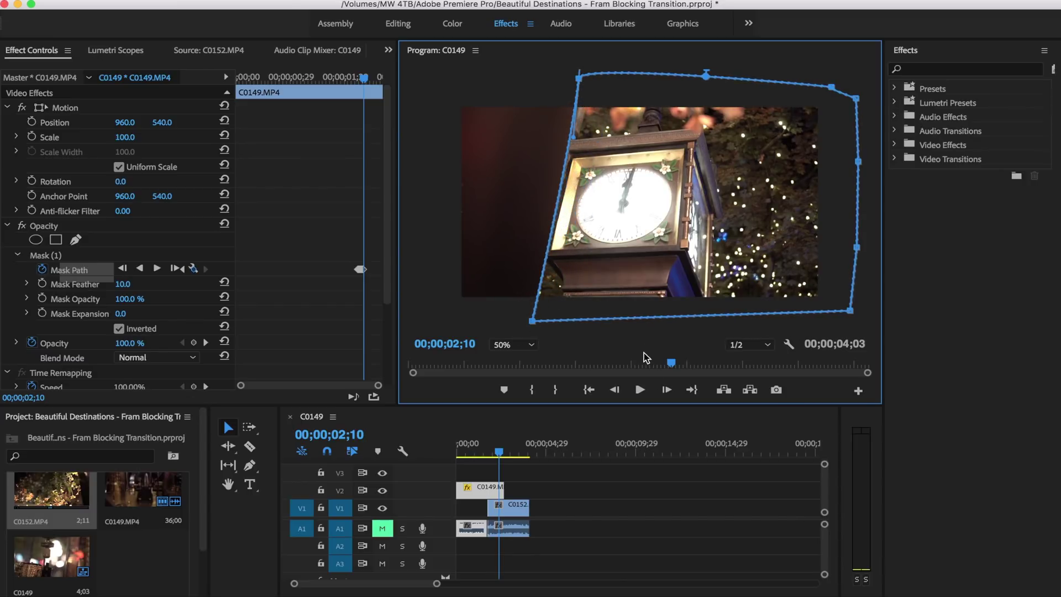
pyautogui.click(667, 390)
pyautogui.moveTo(534, 324); pyautogui.dragTo(506, 319)
pyautogui.moveTo(577, 82); pyautogui.dragTo(553, 76)
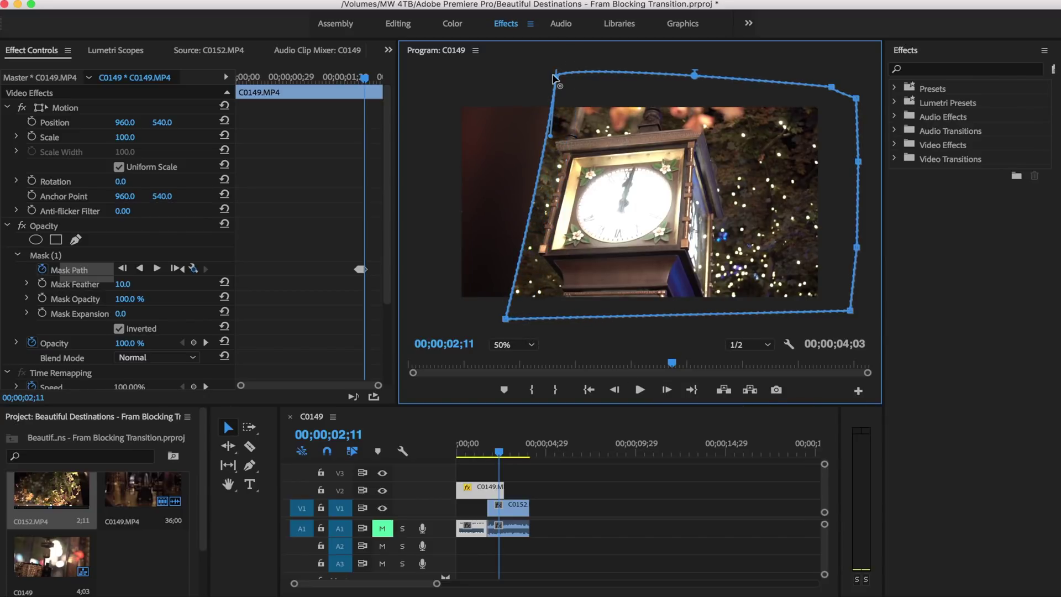
# - Pull the mask's left corners past the frame's left edge by 00;00;02;12, straightening the edge
pyautogui.click(666, 391)
pyautogui.moveTo(504, 320); pyautogui.dragTo(489, 319)
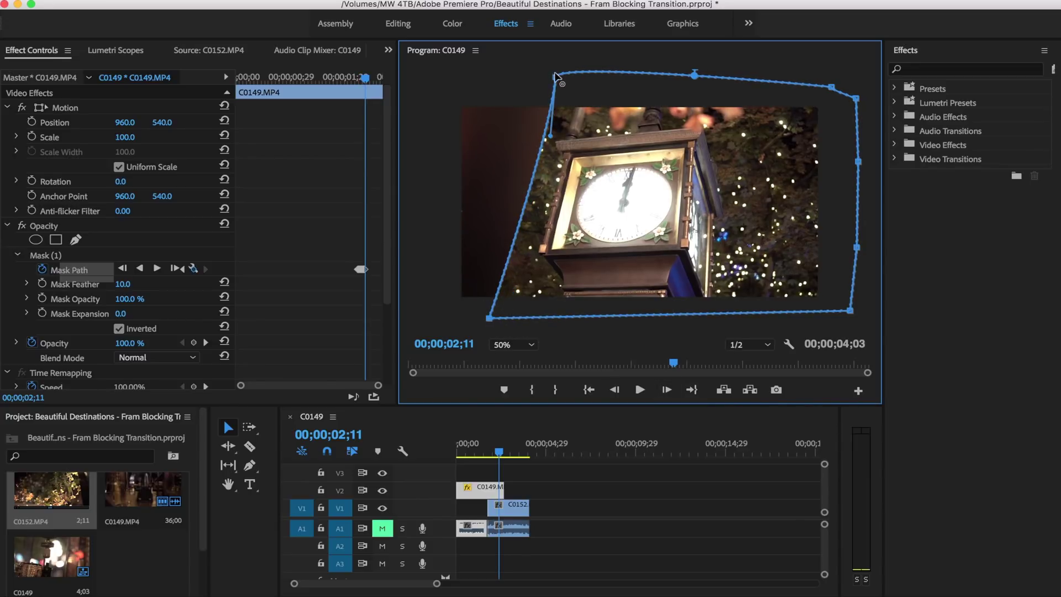
pyautogui.moveTo(556, 77); pyautogui.dragTo(522, 77)
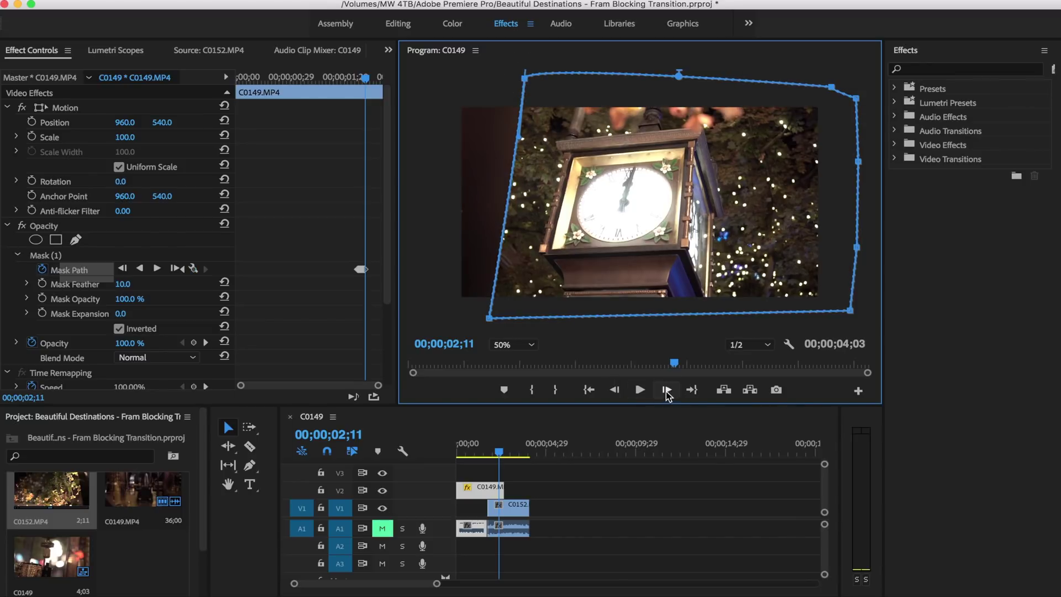
pyautogui.moveTo(496, 319); pyautogui.dragTo(466, 316)
pyautogui.moveTo(525, 77); pyautogui.dragTo(508, 78)
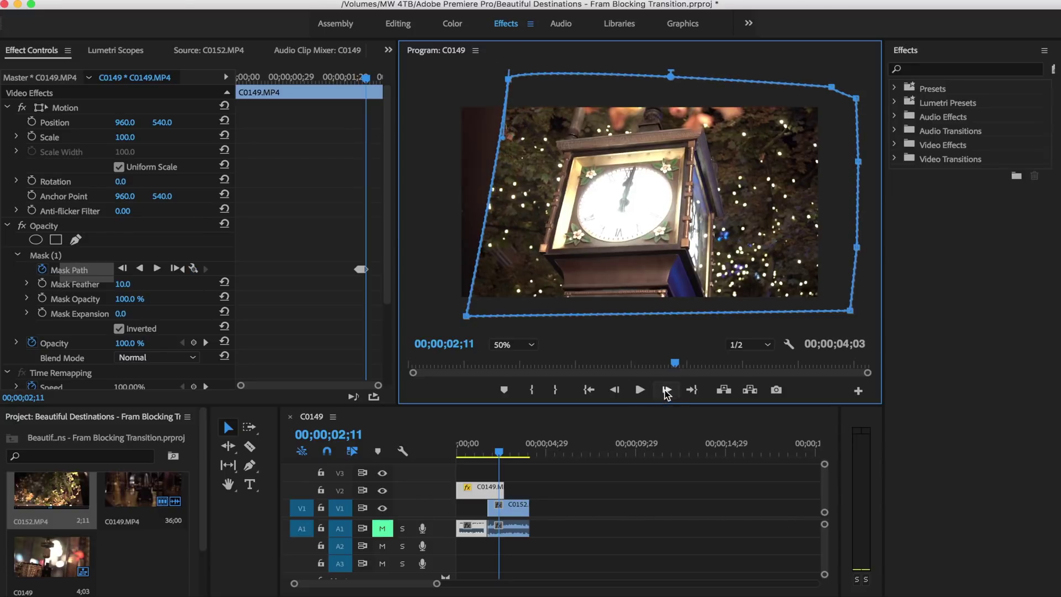
pyautogui.moveTo(465, 315); pyautogui.dragTo(440, 316)
pyautogui.moveTo(507, 79); pyautogui.dragTo(491, 79)
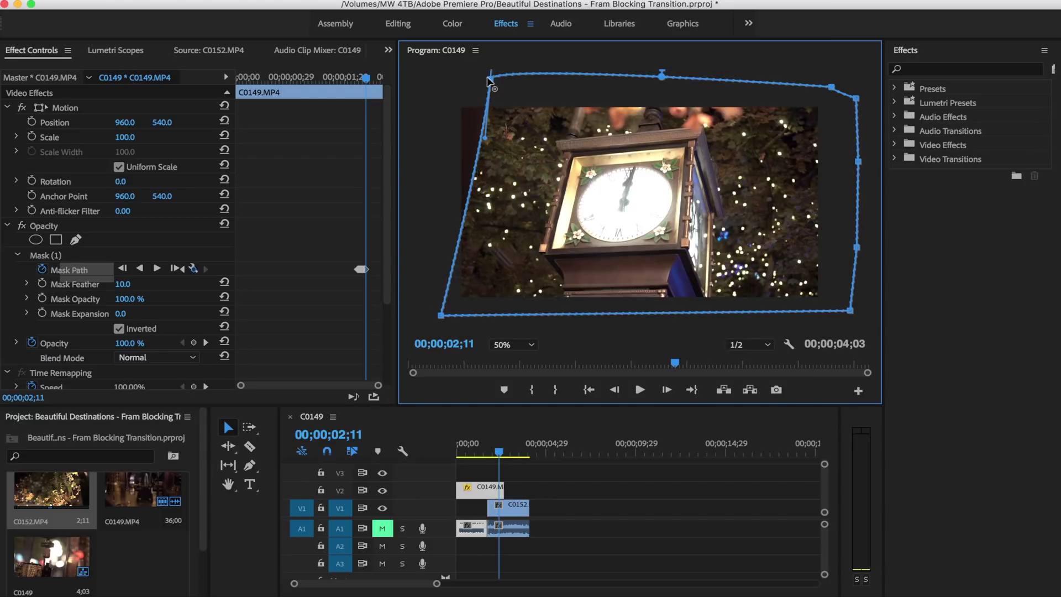
pyautogui.click(667, 390)
pyautogui.moveTo(440, 316); pyautogui.dragTo(421, 316)
pyautogui.moveTo(490, 79); pyautogui.dragTo(450, 79)
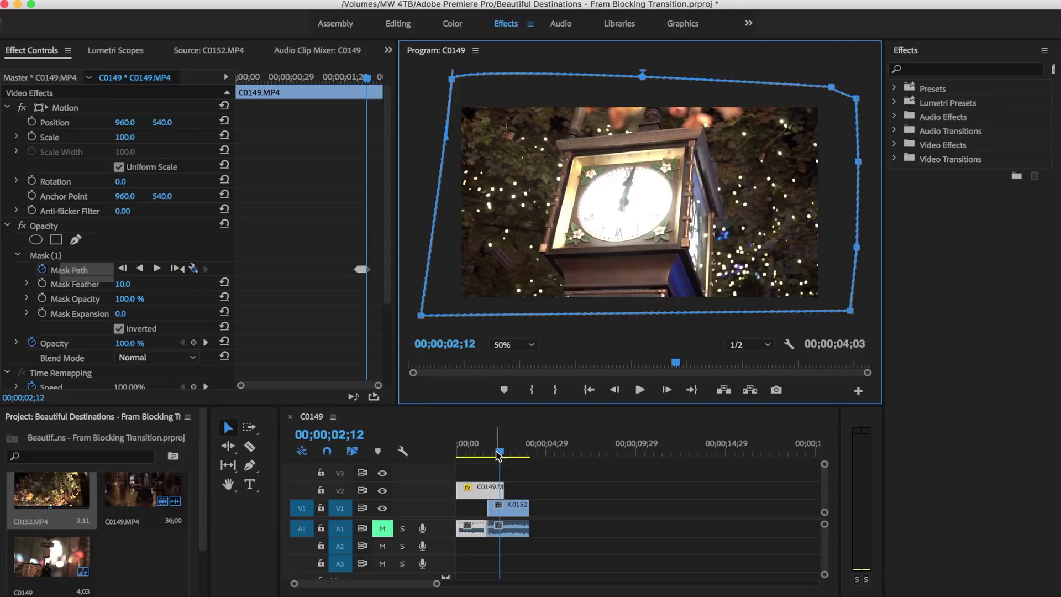
# - Play the wipe from 00;00;00;00, stop, and scrub back to about 02;09
pyautogui.moveTo(498, 455); pyautogui.dragTo(430, 449)
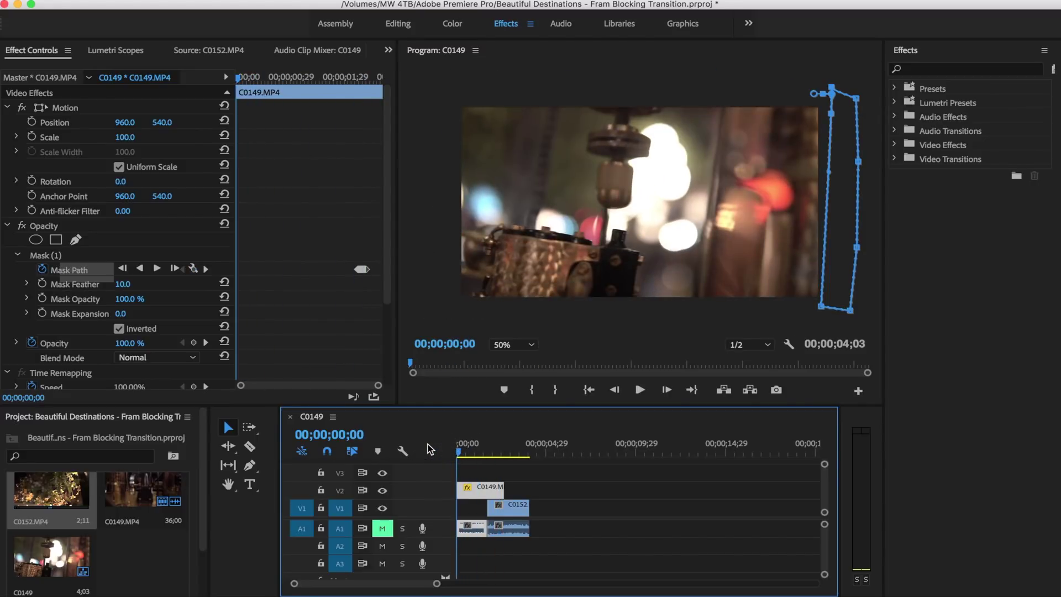
pyautogui.press('space')
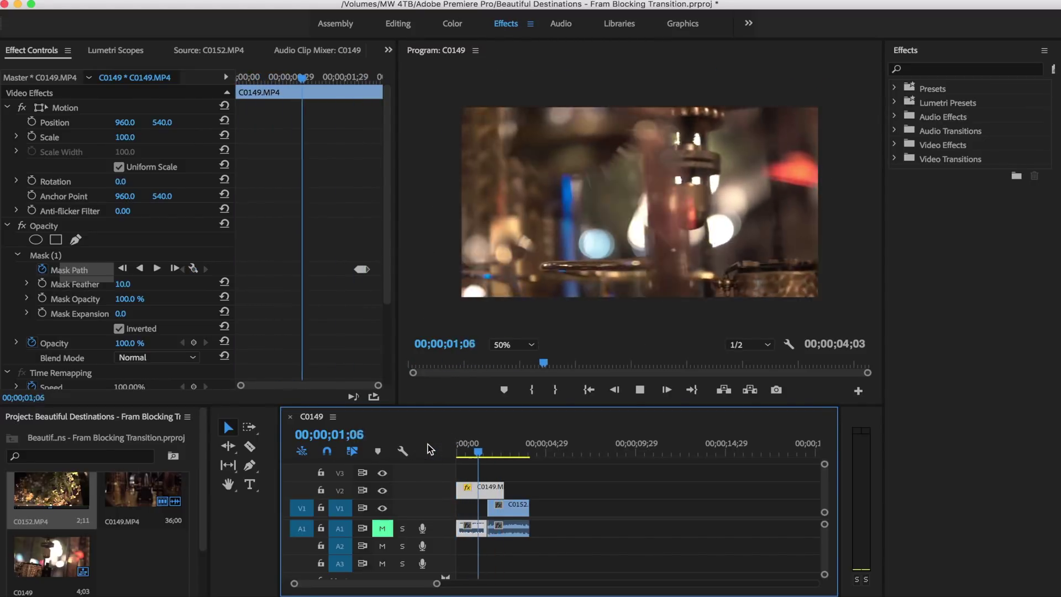
pyautogui.press('space')
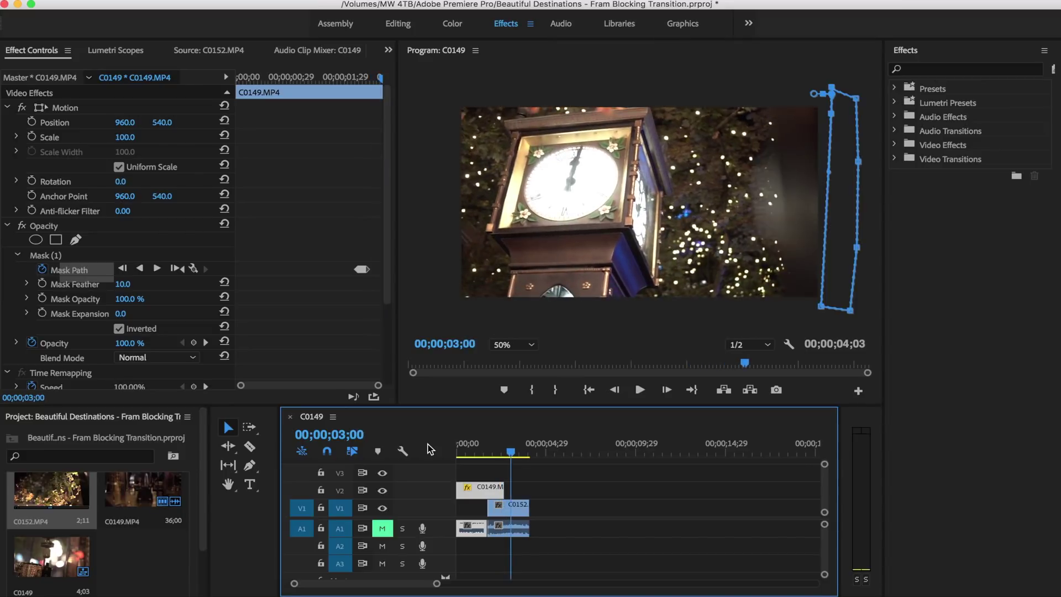
pyautogui.click(511, 453)
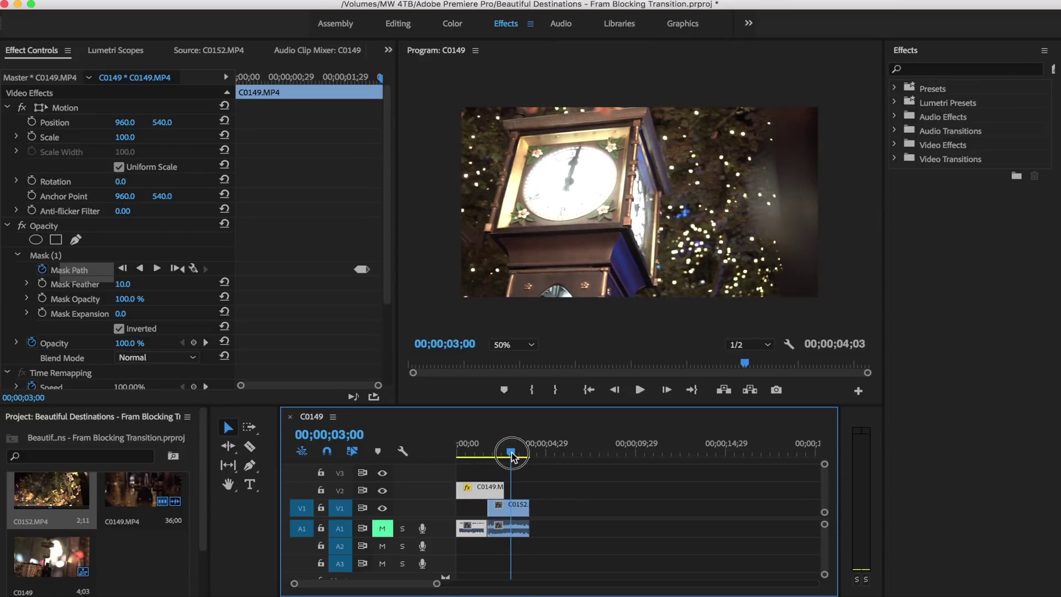
pyautogui.moveTo(511, 453); pyautogui.dragTo(500, 452)
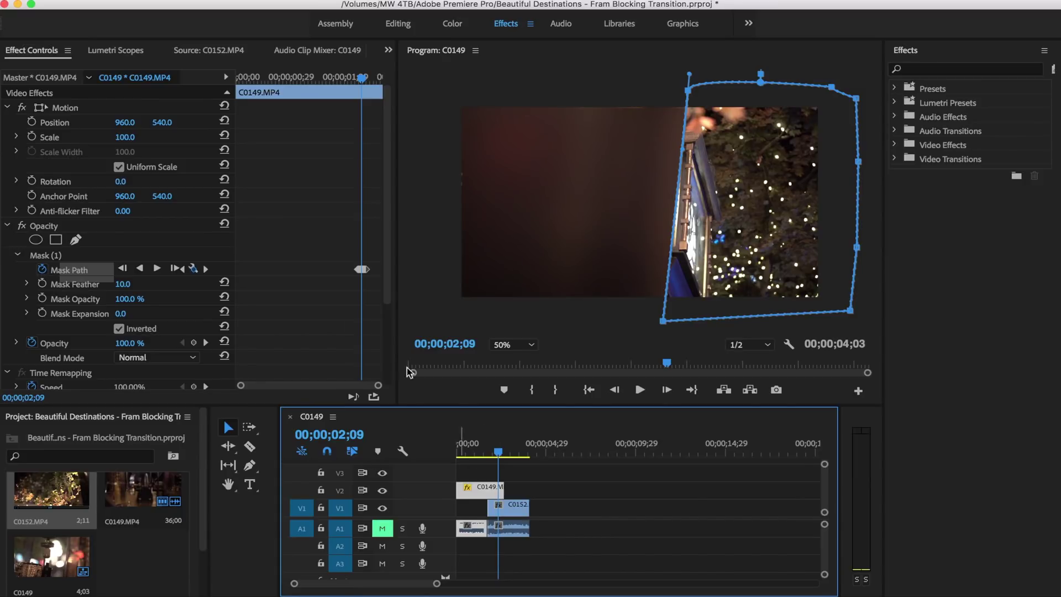
# - Raise C0149's Mask Feather from 10.0 to 390.0
pyautogui.click(123, 285)
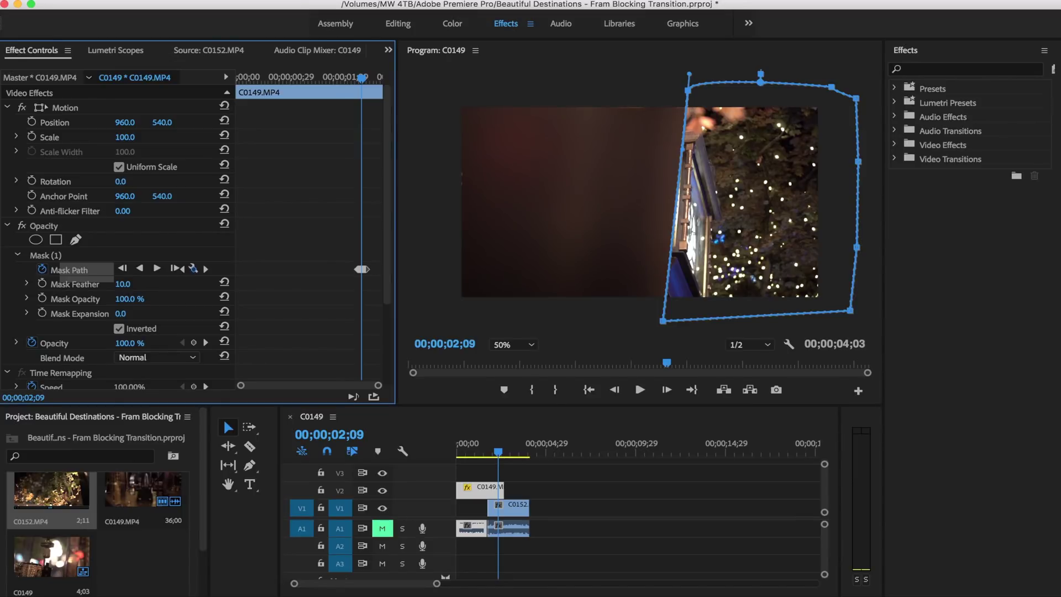
pyautogui.click(133, 281)
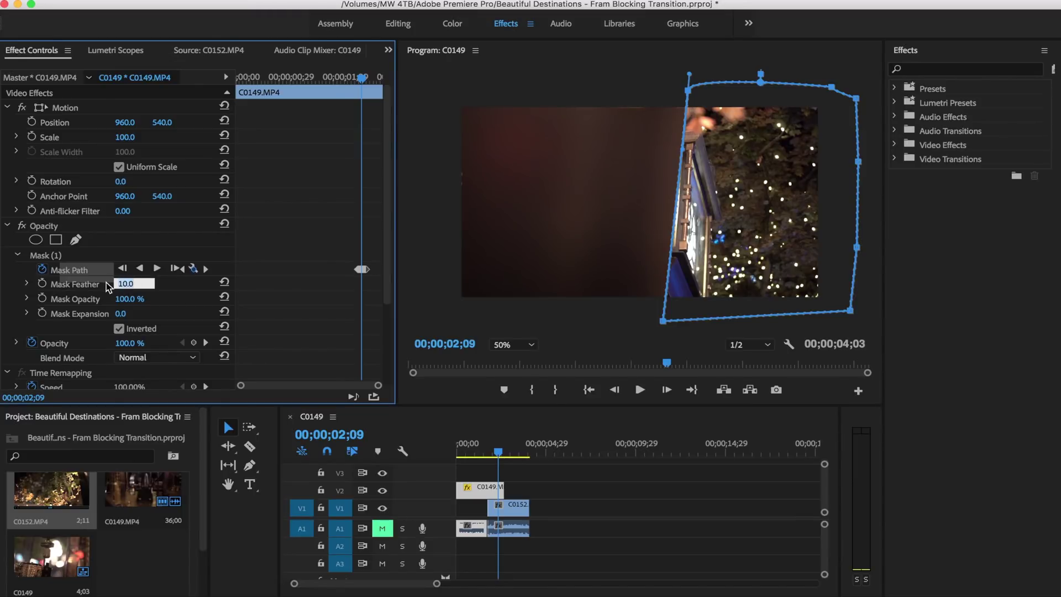
pyautogui.click(109, 286)
pyautogui.moveTo(123, 284); pyautogui.dragTo(329, 283)
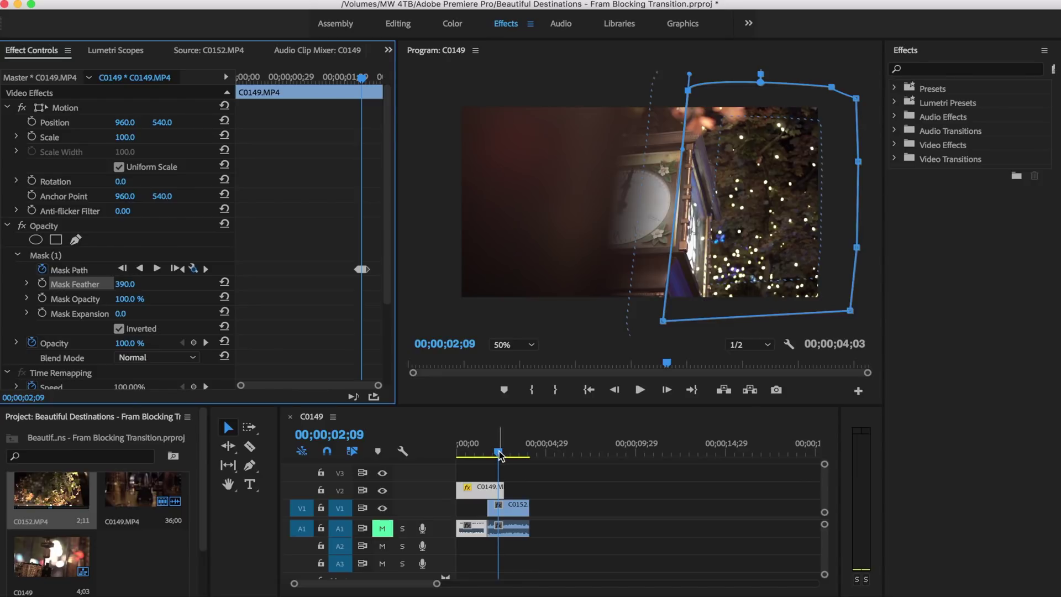
# - Hide the mask outline, play the feathered wipe from the sequence start, then scrub back
pyautogui.moveTo(498, 452); pyautogui.dragTo(439, 454)
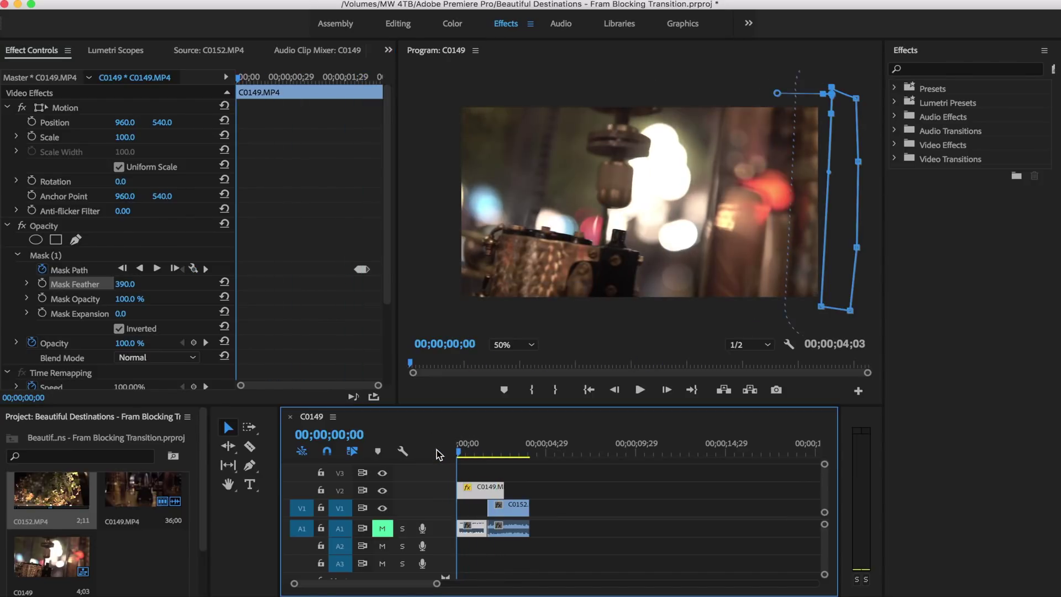
pyautogui.click(85, 255)
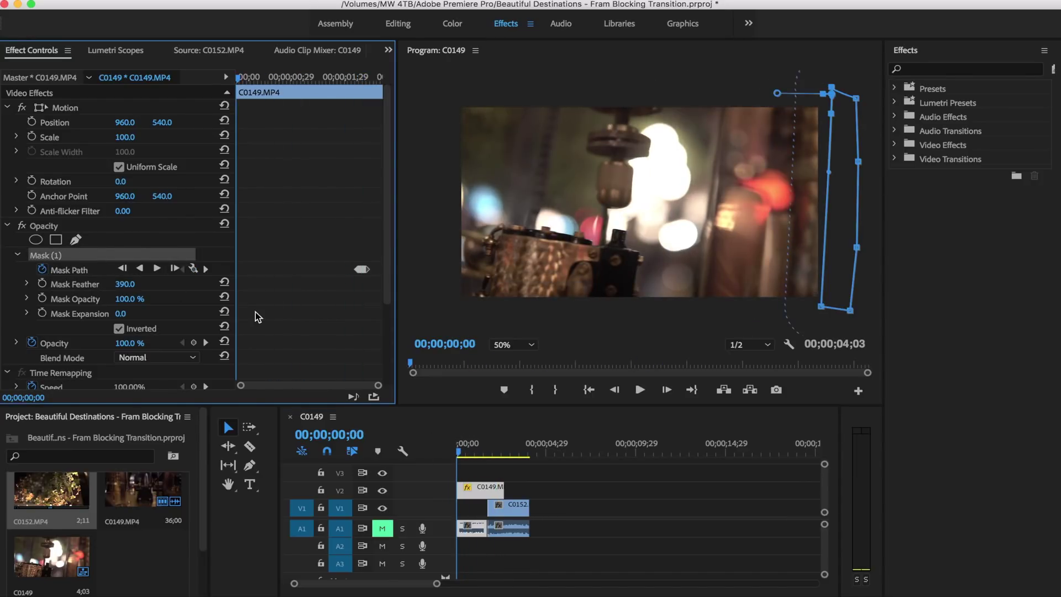
pyautogui.click(462, 318)
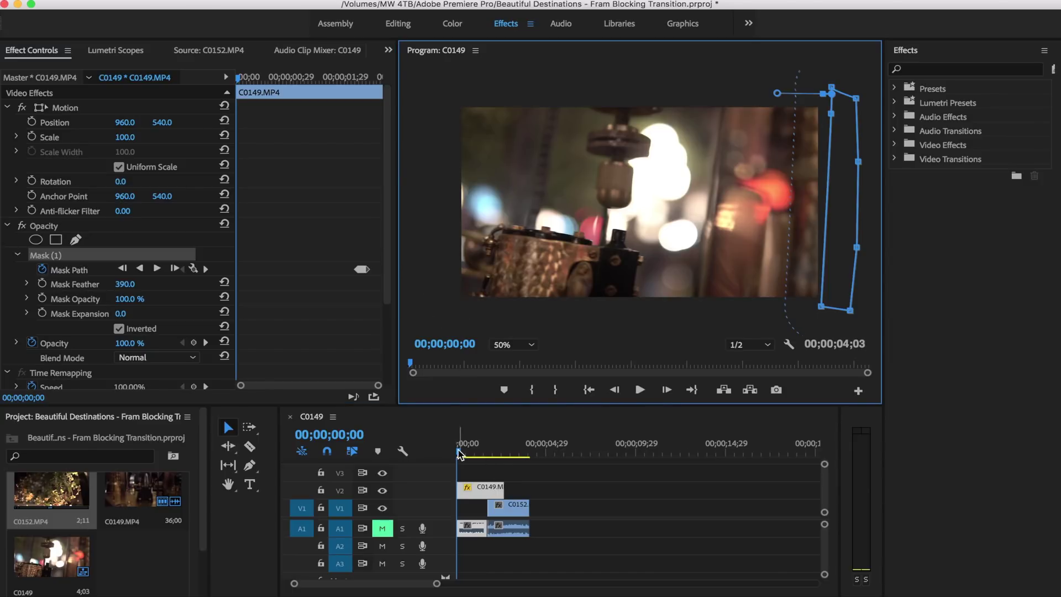
pyautogui.click(46, 225)
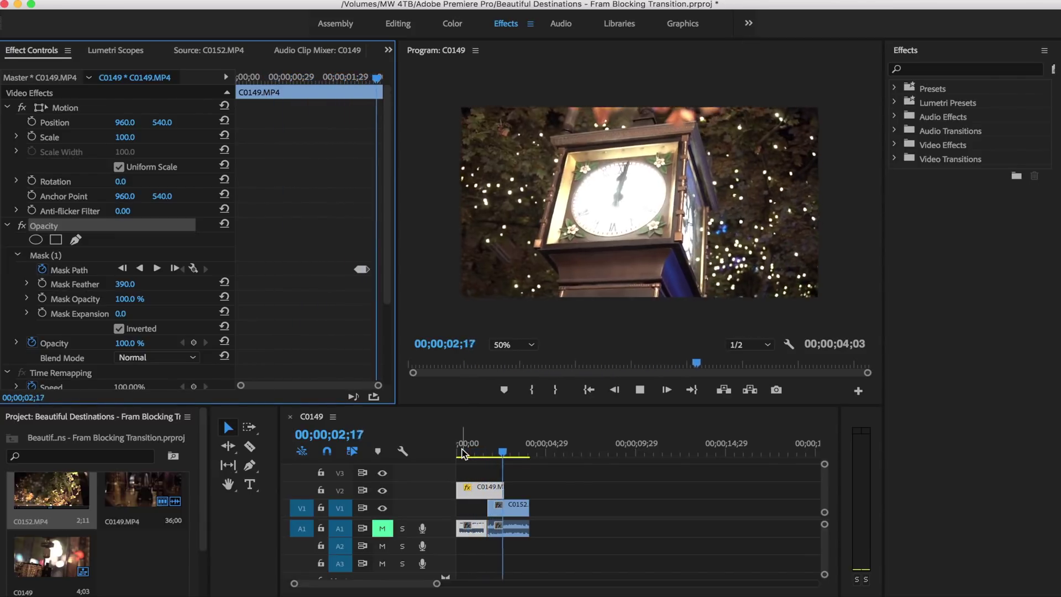
pyautogui.press('space')
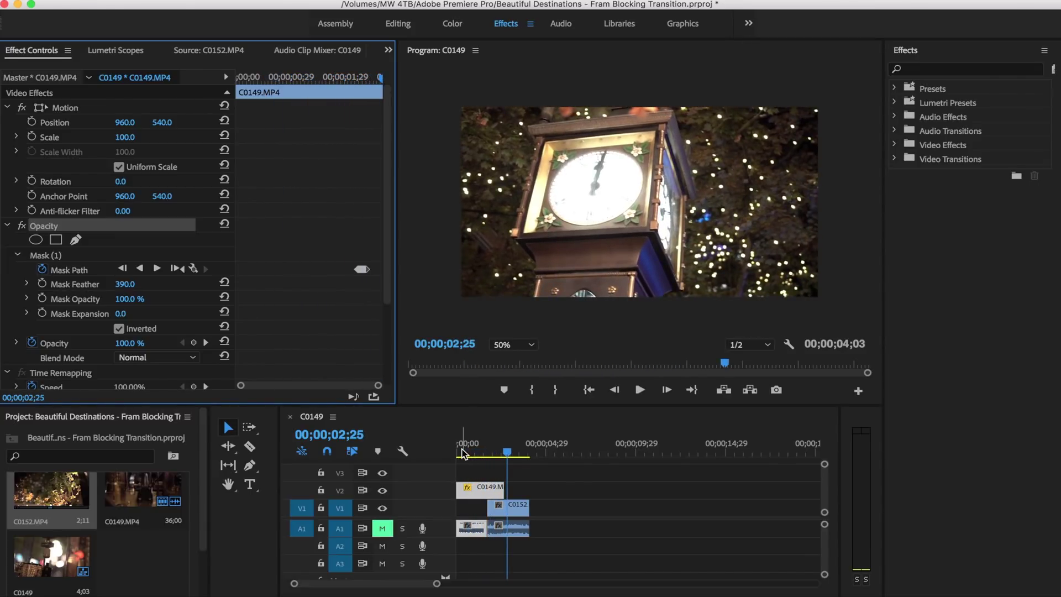
pyautogui.moveTo(507, 452)
pyautogui.mouseDown()
pyautogui.moveTo(483, 453)
pyautogui.moveTo(512, 454)
pyautogui.moveTo(503, 451)
pyautogui.mouseUp()
# - Zoom the timeline in and drag the playhead back to about 00;00;00;26, just before the cut
pyautogui.click(516, 510)
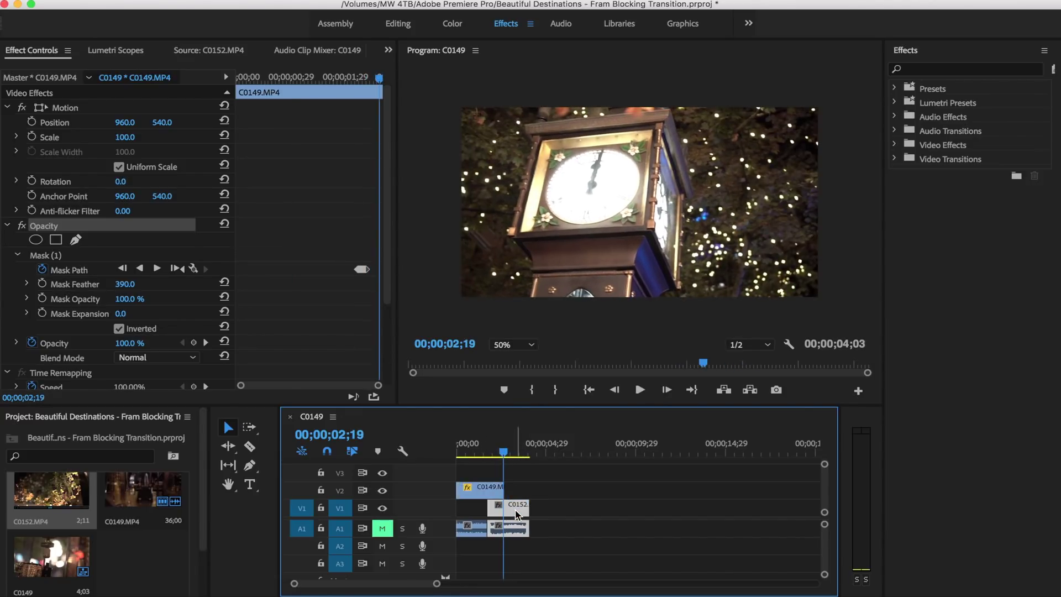
pyautogui.moveTo(516, 512); pyautogui.dragTo(525, 513)
pyautogui.press('=')
pyautogui.press('=')
pyautogui.press('=')
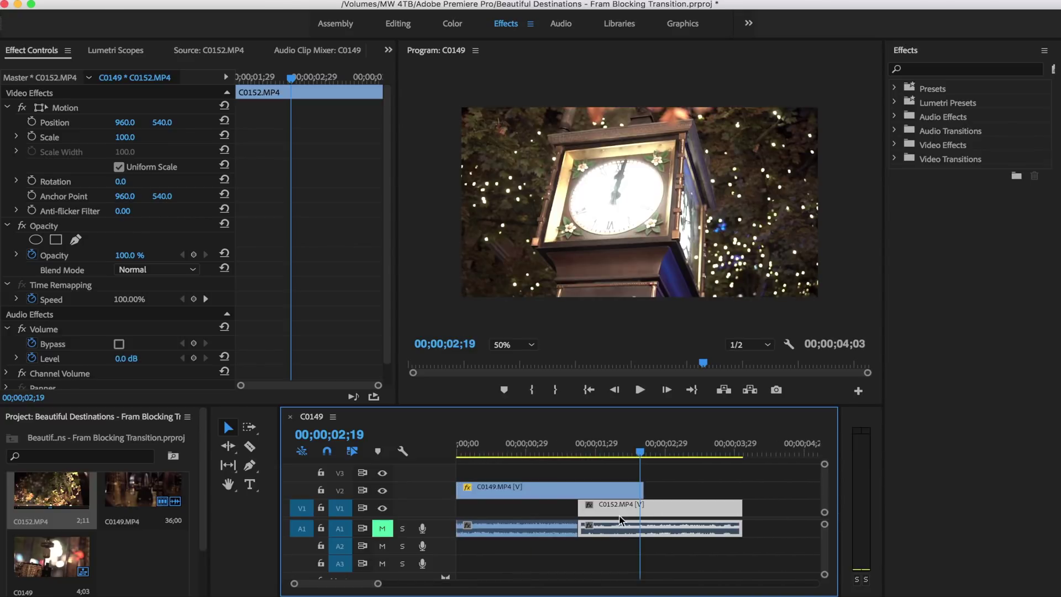
pyautogui.moveTo(640, 453); pyautogui.dragTo(520, 452)
# - Step frame by frame from 00;00;01;00 to 00;00;03;25, watching the clock-tower and building shots revealed
pyautogui.press('Right')
pyautogui.press('Right')
pyautogui.press('Right')
pyautogui.press('Right')
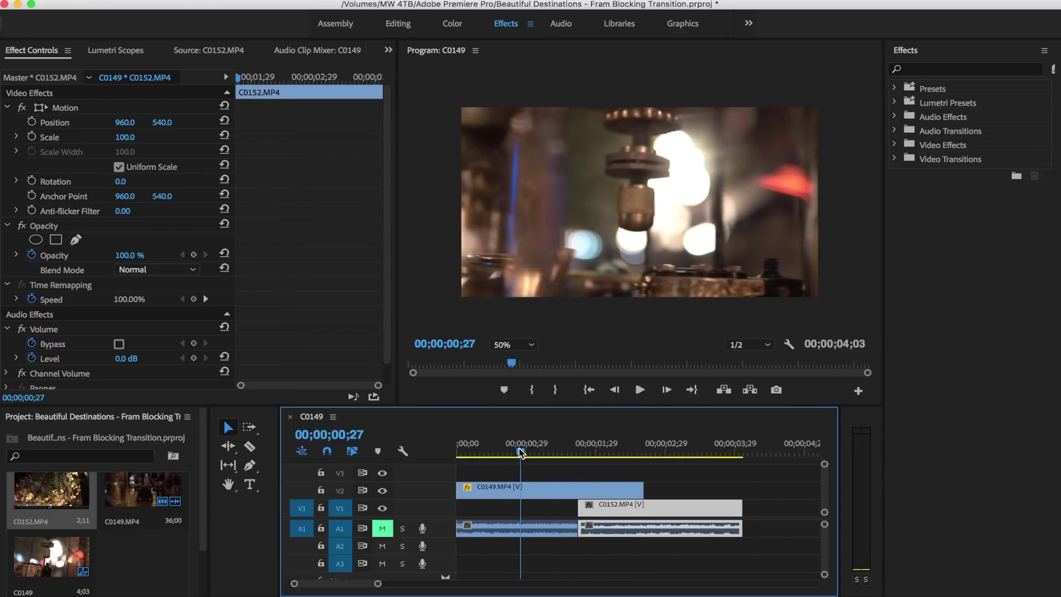
pyautogui.press('Right')
pyautogui.press('Right')
pyautogui.press('Right')
pyautogui.press('Right')
pyautogui.press('Right')
pyautogui.press('Right')
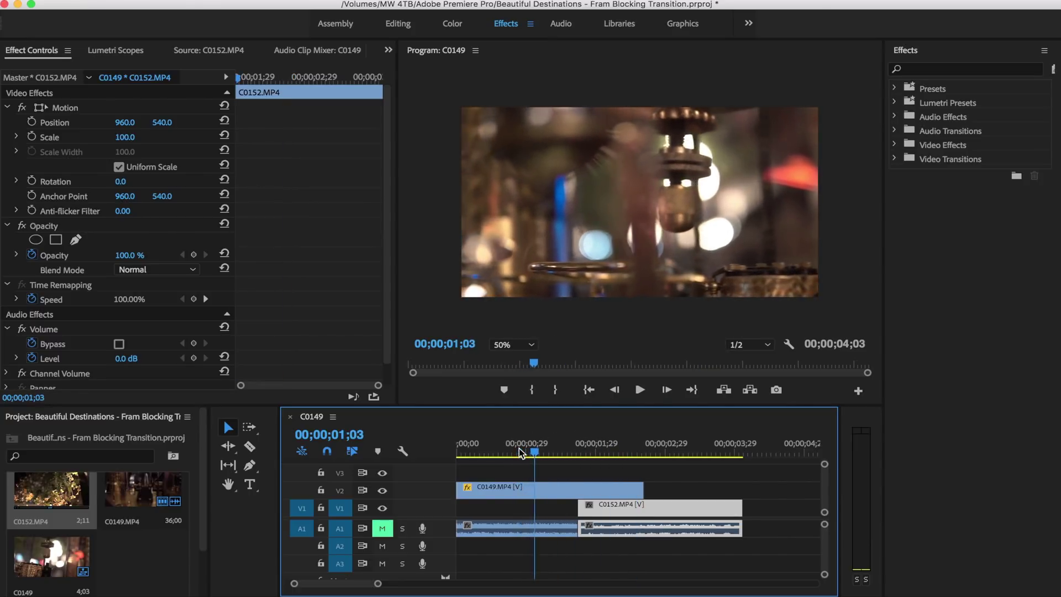
pyautogui.press('Right')
pyautogui.press('Right')
pyautogui.press('Right')
pyautogui.press('Right')
pyautogui.press('Right')
pyautogui.press('Right')
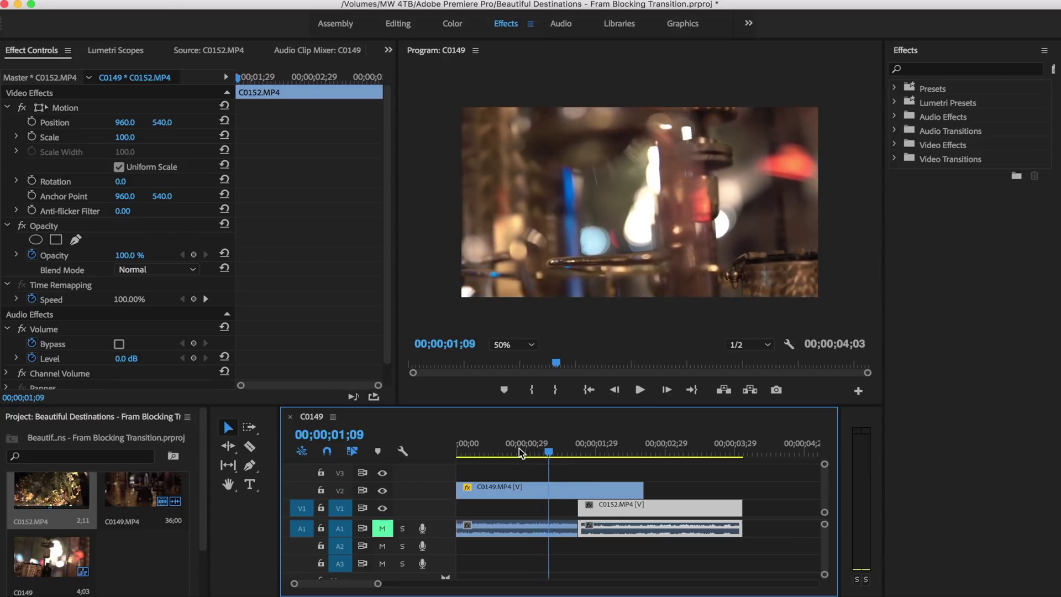
pyautogui.press('Right')
pyautogui.press('Right')
pyautogui.press('Right')
pyautogui.press('Right')
pyautogui.press('Right')
pyautogui.press('Right')
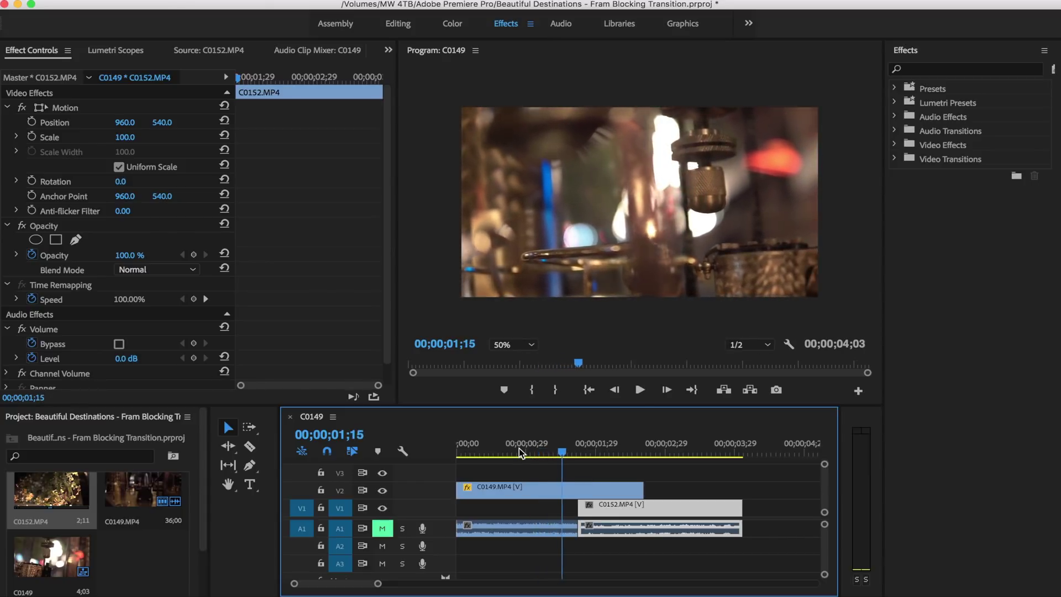
pyautogui.press('Right')
pyautogui.press('Right')
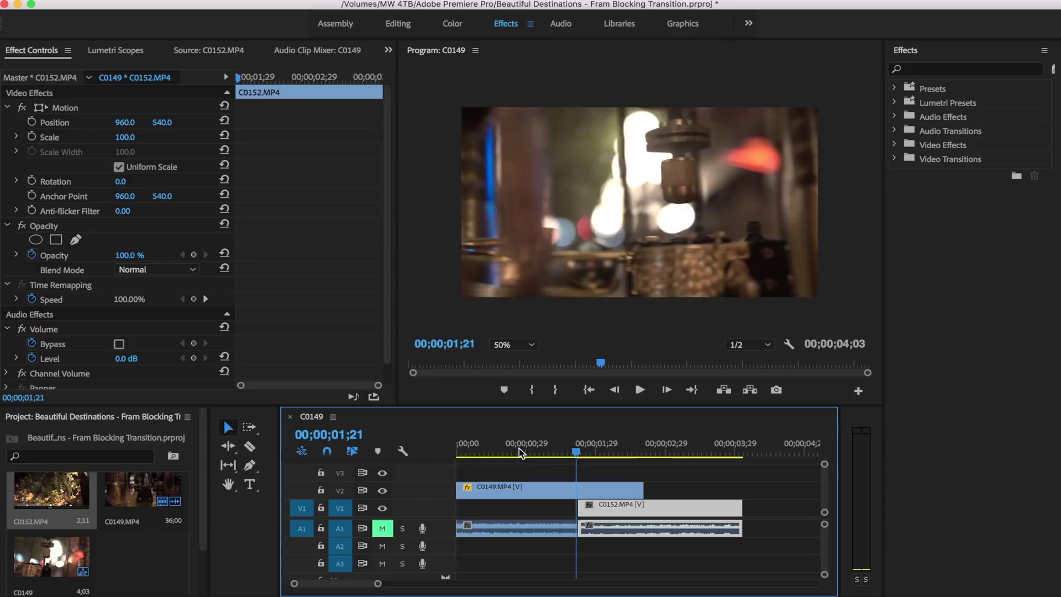
pyautogui.press('Right')
pyautogui.press('Right')
pyautogui.press('Right')
pyautogui.press('Right')
pyautogui.press('Right')
pyautogui.press('Right')
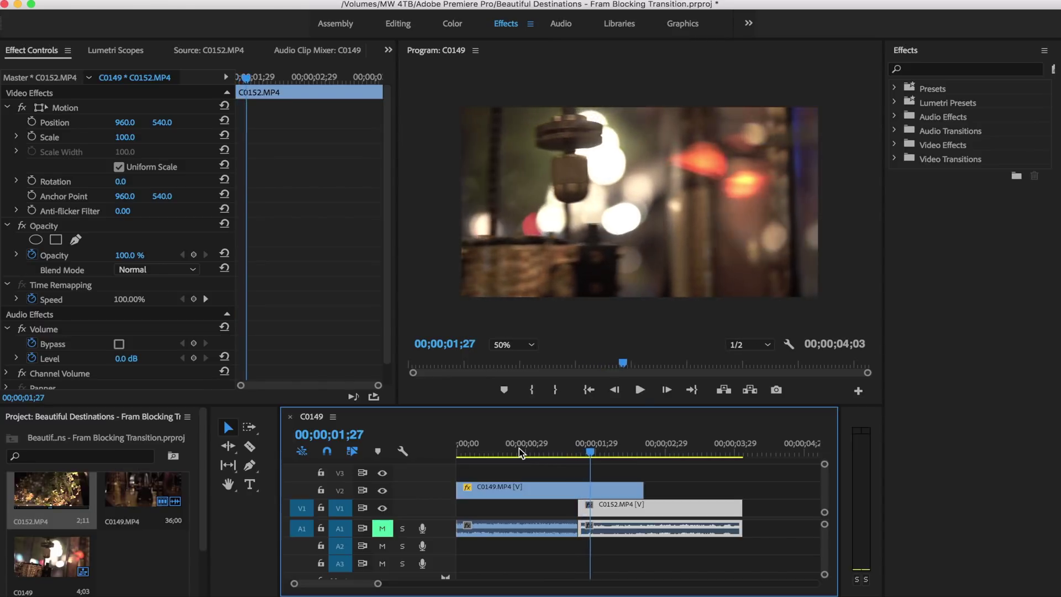
pyautogui.press('Right')
pyautogui.press('Right')
pyautogui.press('Right')
pyautogui.press('Right')
pyautogui.press('Right')
pyautogui.press('Right')
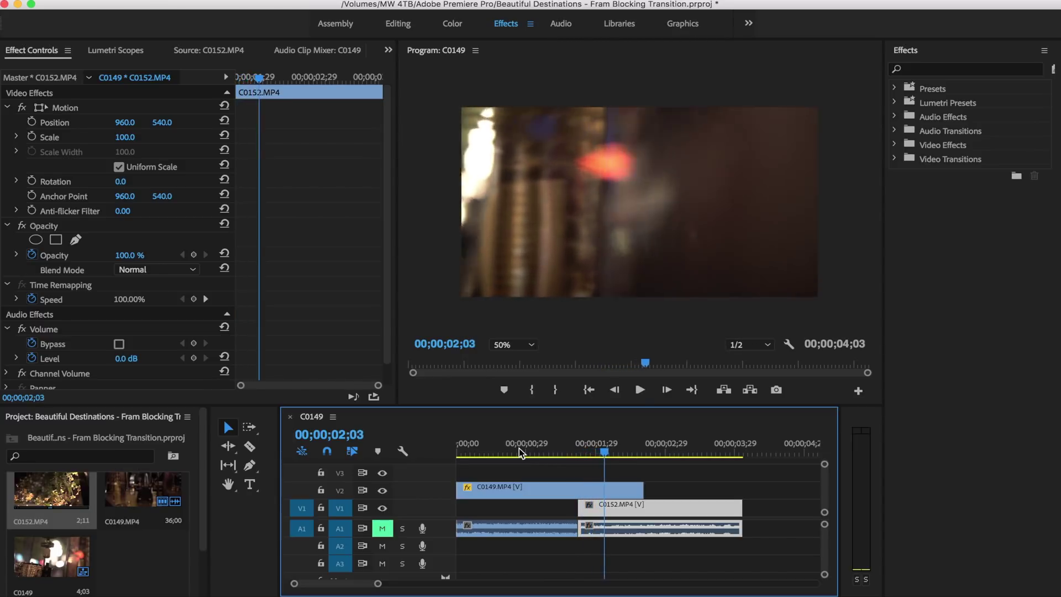
pyautogui.press('Right')
pyautogui.press('Right')
pyautogui.press('Right')
pyautogui.press('Right')
pyautogui.press('Right')
pyautogui.press('Right')
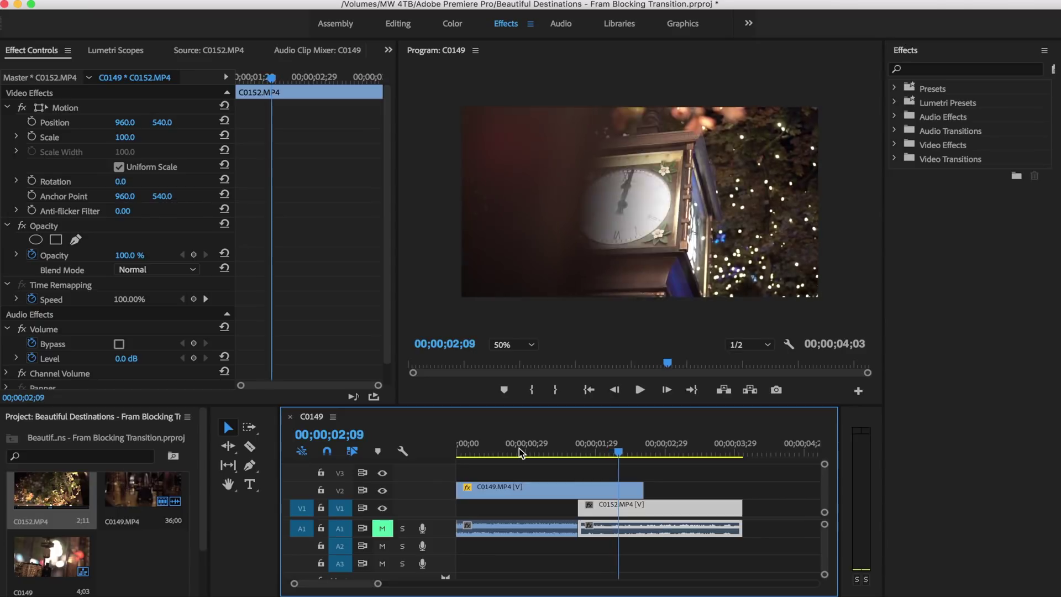
pyautogui.press('Right')
pyautogui.press('Right')
pyautogui.press('Right')
pyautogui.press('Right')
pyautogui.press('Right')
pyautogui.press('Right')
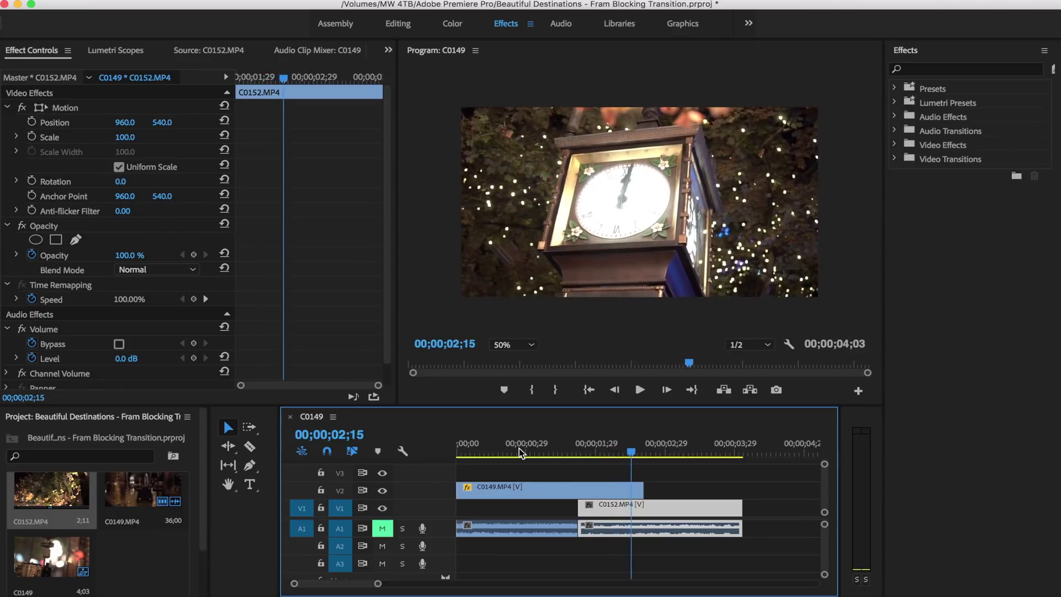
pyautogui.press('Right')
pyautogui.press('Right')
pyautogui.press('Right')
pyautogui.press('Right')
pyautogui.press('Right')
pyautogui.press('Right')
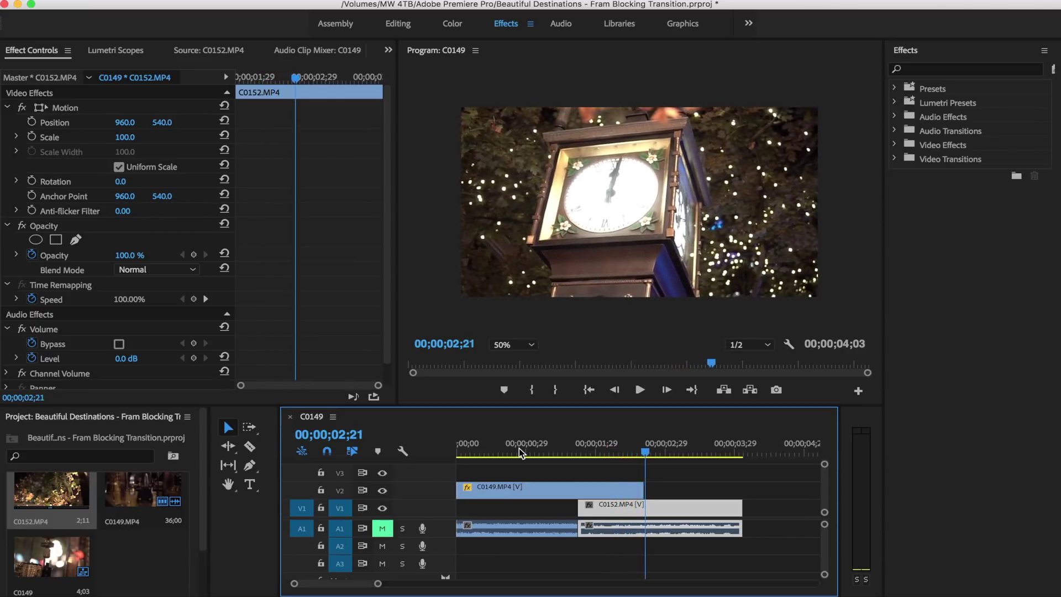
pyautogui.press('Right')
pyautogui.press('Right')
pyautogui.press('Right')
pyautogui.press('Right')
pyautogui.press('Right')
pyautogui.press('Right')
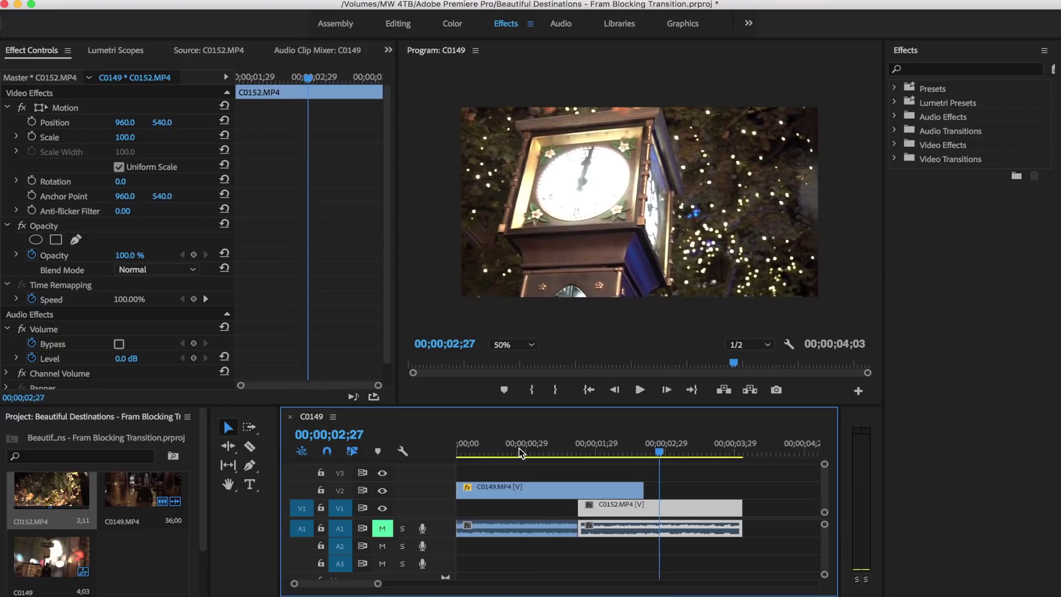
pyautogui.press('Right')
pyautogui.press('Right')
pyautogui.press('Right')
pyautogui.press('Right')
pyautogui.press('Right')
pyautogui.press('Right')
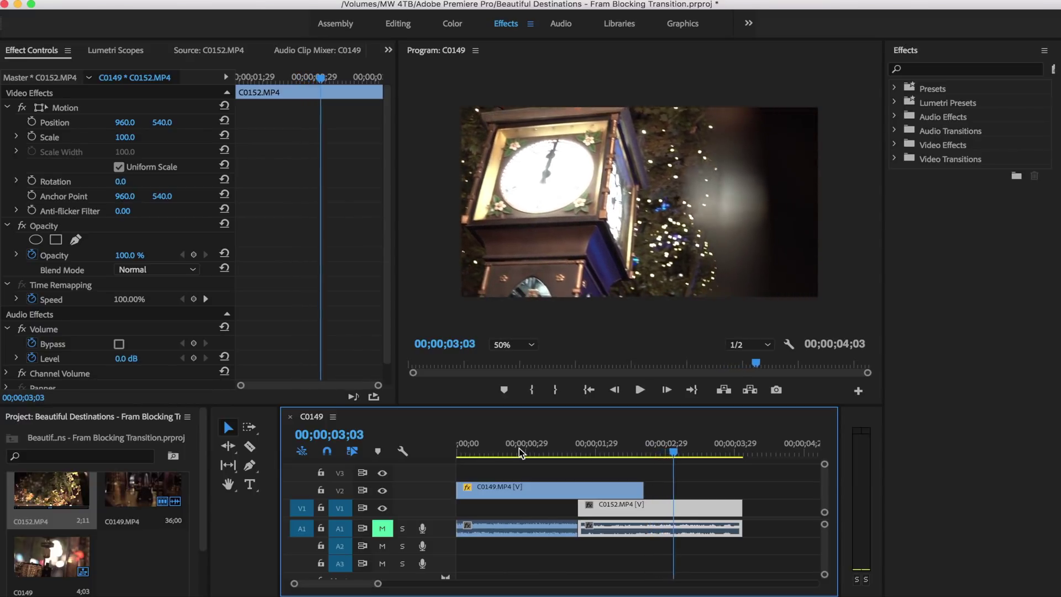
pyautogui.press('Right')
pyautogui.press('Right')
pyautogui.press('Right')
pyautogui.press('Right')
pyautogui.press('Right')
pyautogui.press('Right')
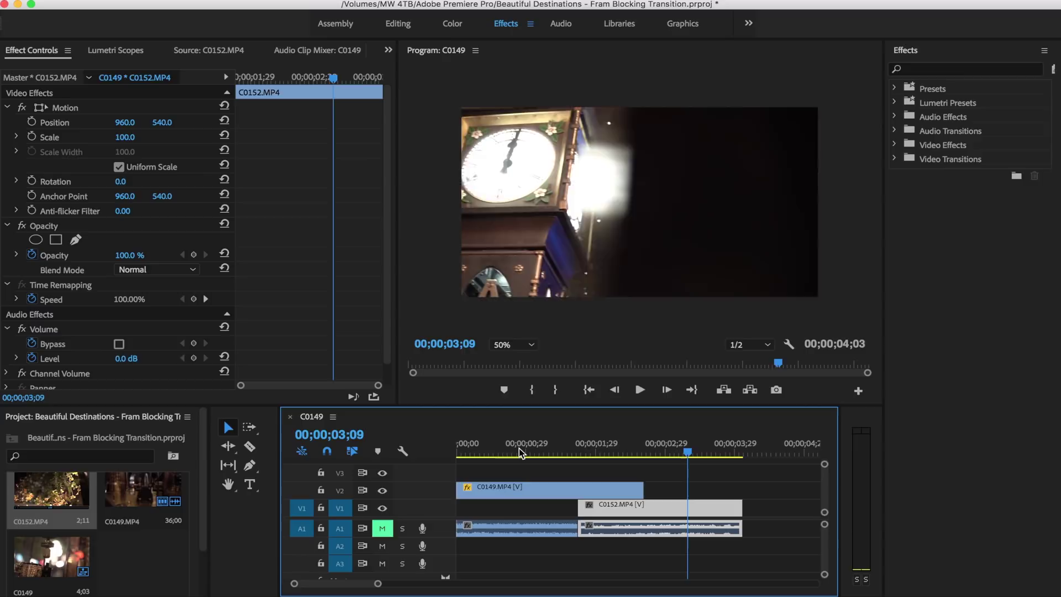
pyautogui.press('Right')
pyautogui.press('Right')
pyautogui.press('Right')
pyautogui.press('Right')
pyautogui.press('Right')
pyautogui.press('Right')
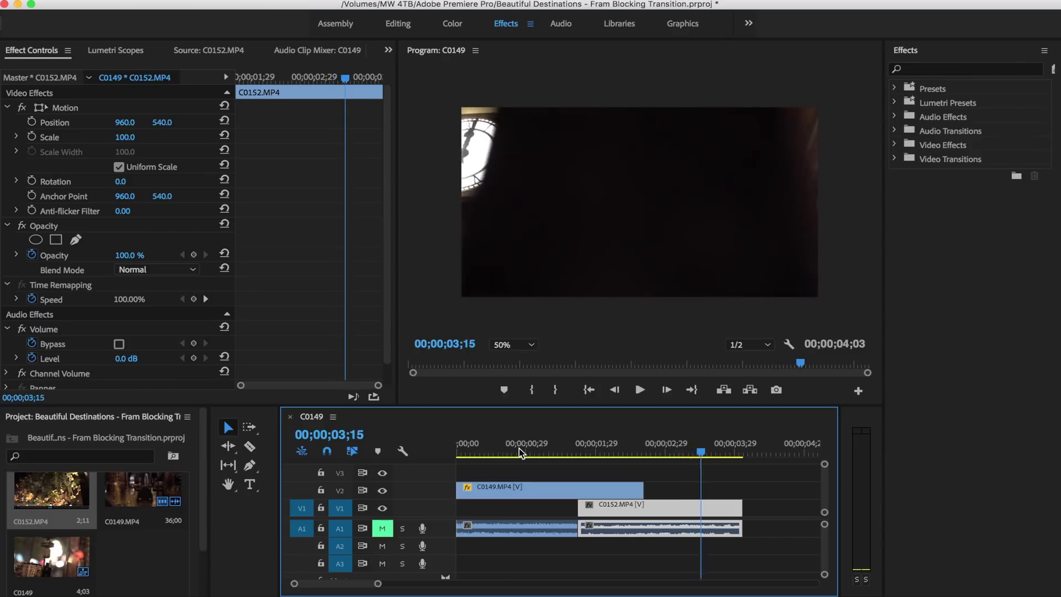
pyautogui.press('Right')
pyautogui.press('Right')
pyautogui.press('Right')
pyautogui.press('Right')
pyautogui.press('Right')
pyautogui.press('Right')
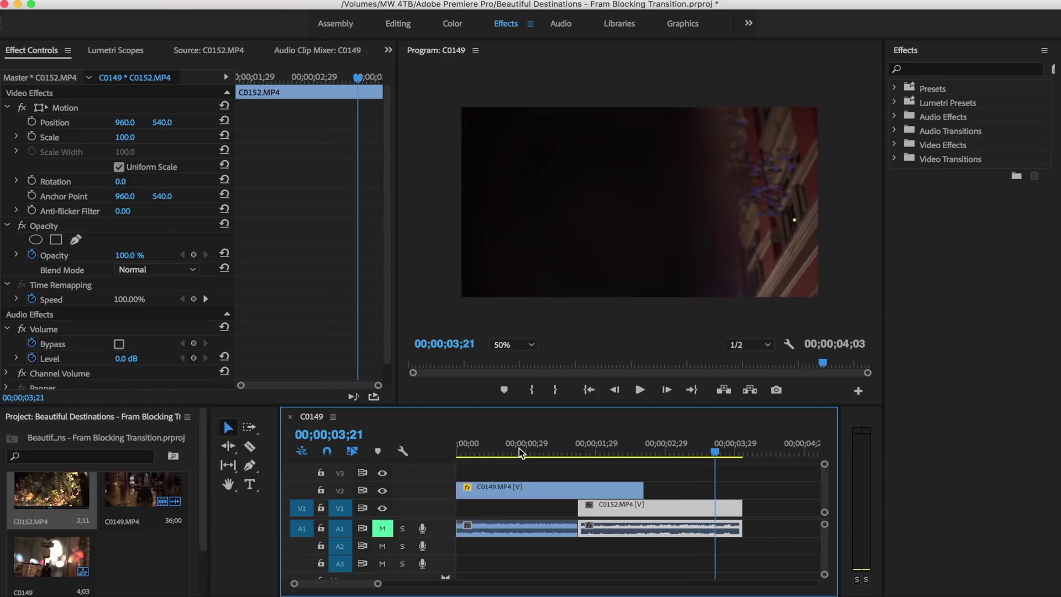
pyautogui.press('Right')
pyautogui.press('Right')
pyautogui.press('Right')
pyautogui.press('Right')
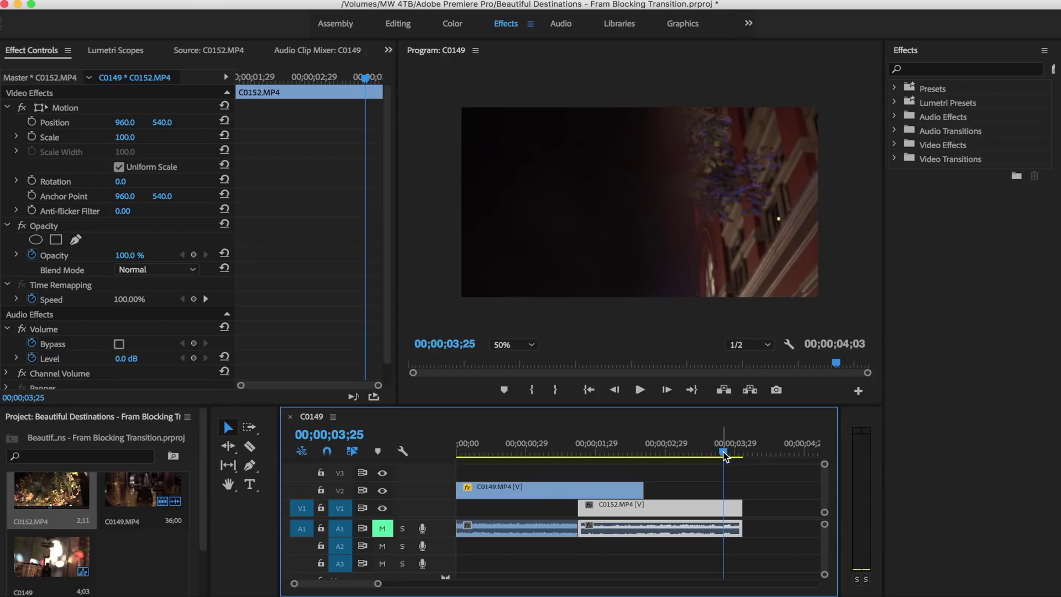
pyautogui.moveTo(727, 457); pyautogui.dragTo(559, 459)
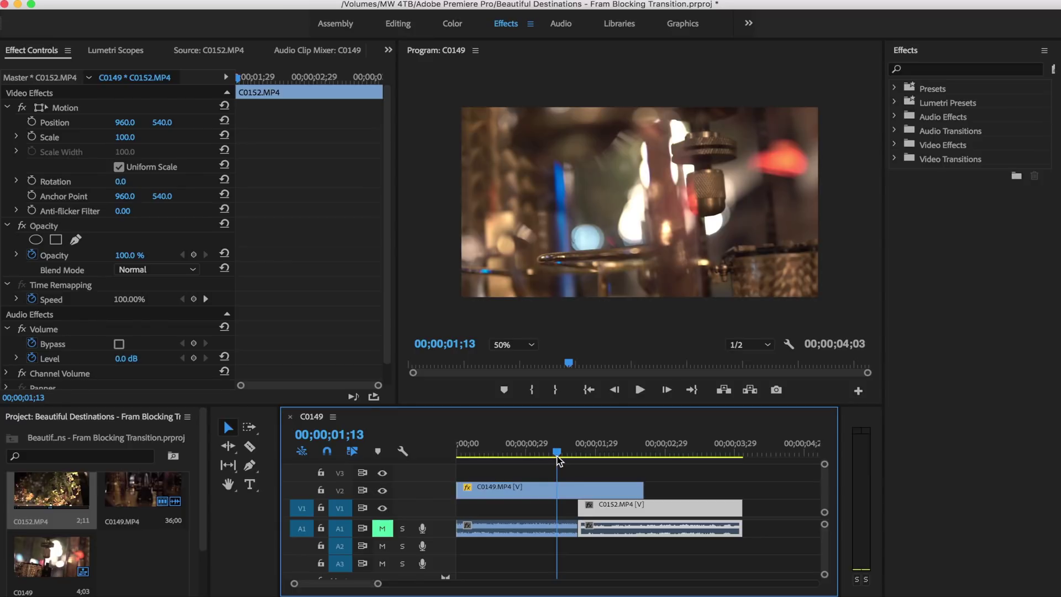
# - Bring Safari forward, switch to the designer's Work portfolio tab and scroll through its gallery grid
pyautogui.moveTo(365, 591)
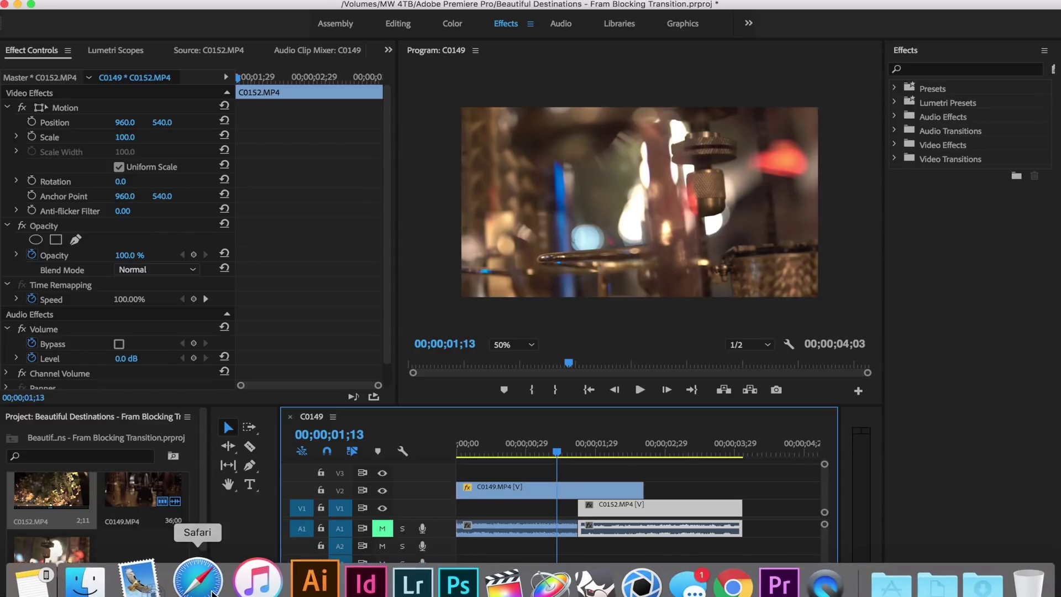
pyautogui.click(200, 583)
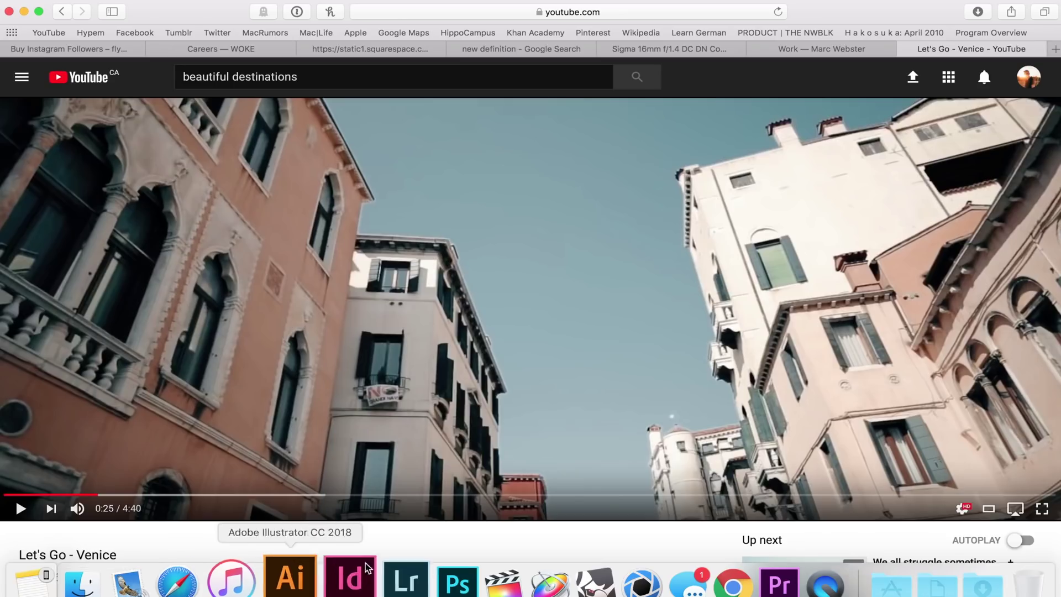
pyautogui.click(829, 49)
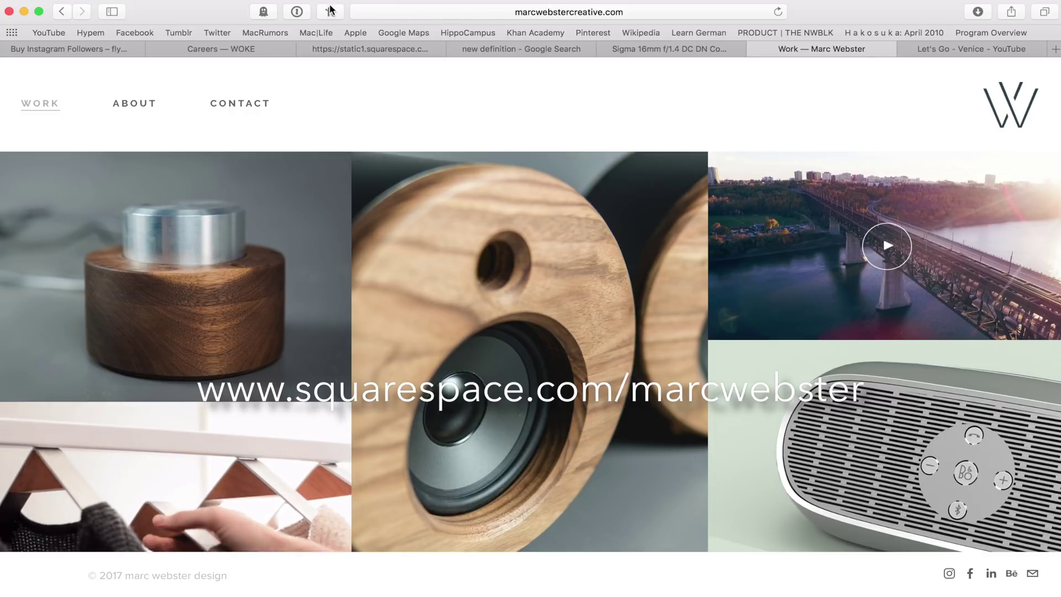
pyautogui.scroll(-2, 560, 125)
pyautogui.scroll(-3, 560, 125)
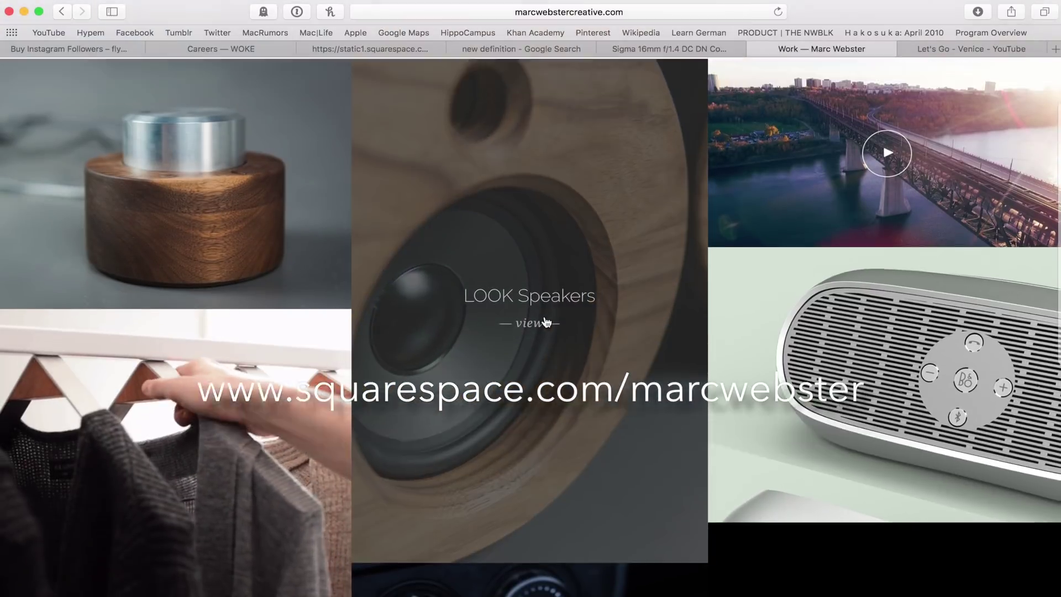
pyautogui.scroll(3, 547, 322)
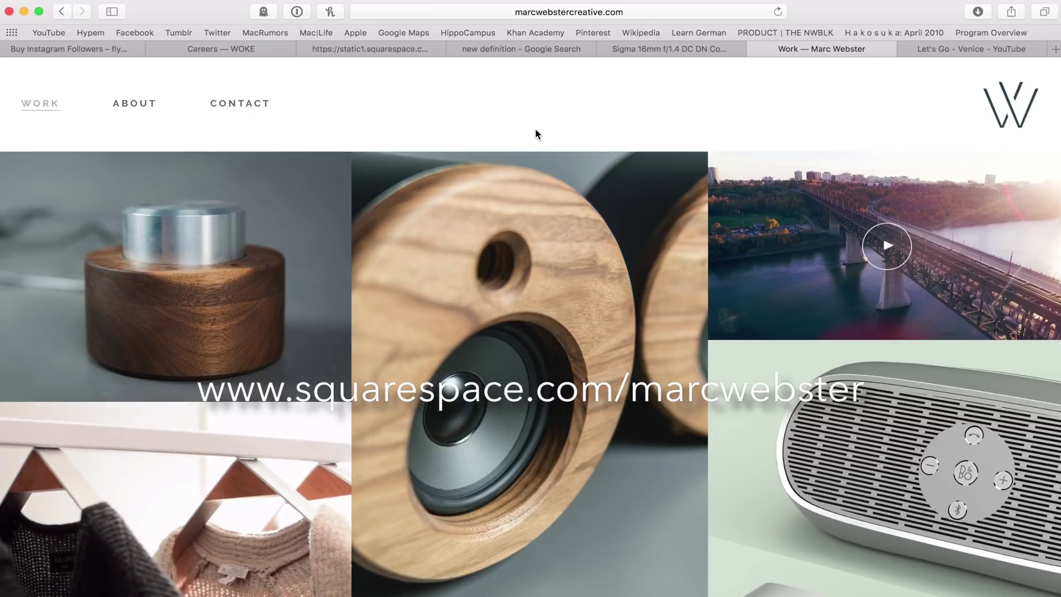
# - Load the designer's Squarespace referral address in a new tab, showing the 14-day trial plus 10% off
pyautogui.press('super+t')
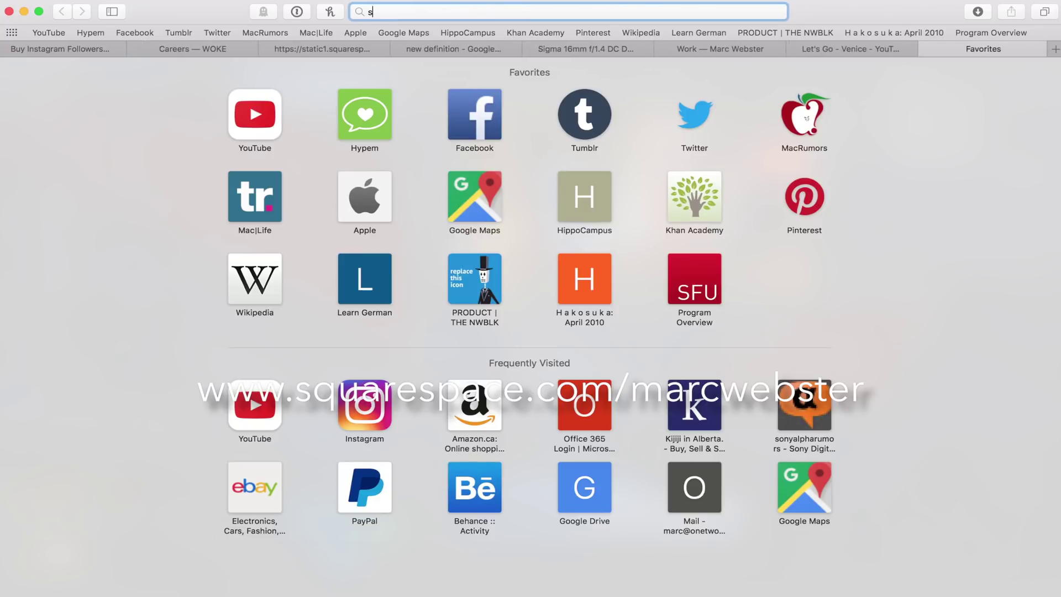
pyautogui.write('squares')
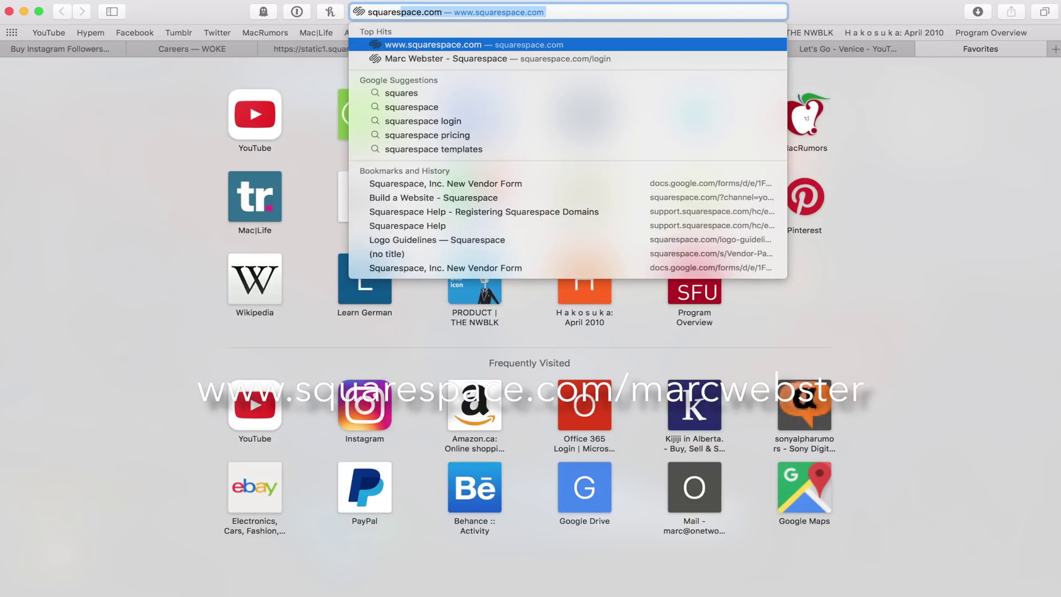
pyautogui.write('pace')
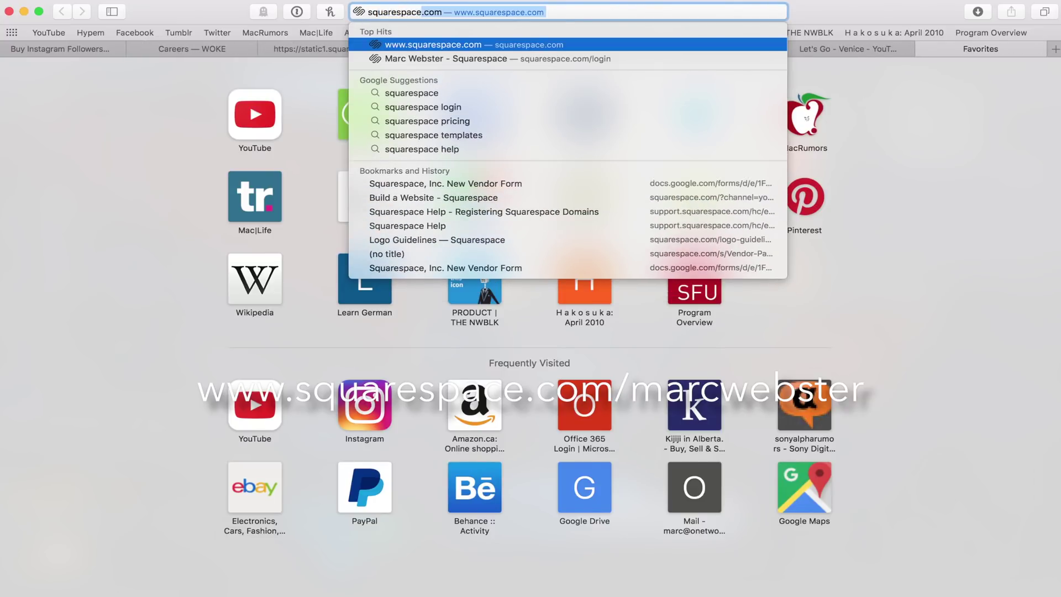
pyautogui.write('.c')
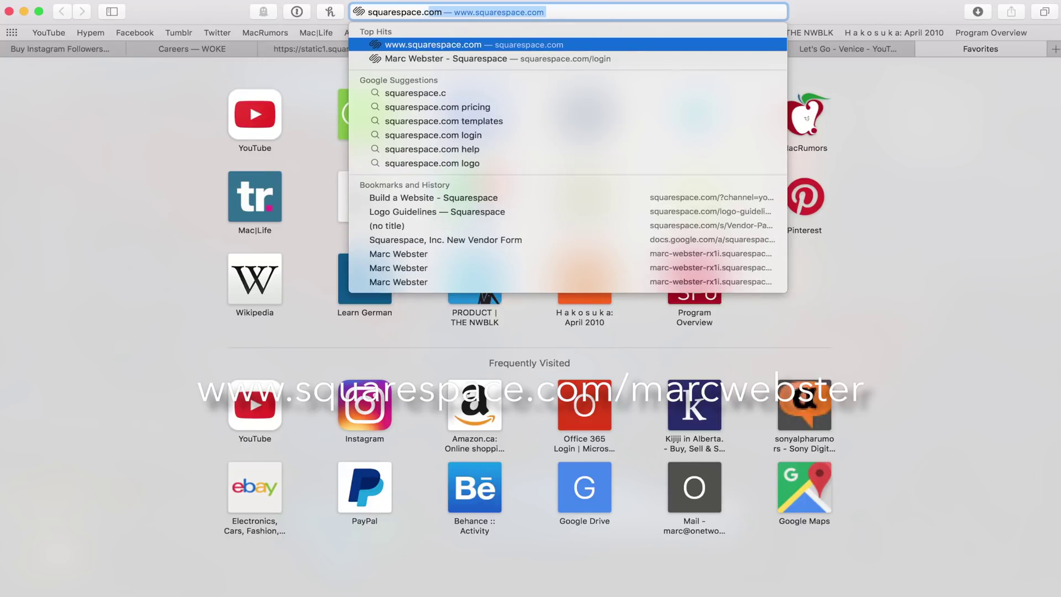
pyautogui.write('om/marcwebster')
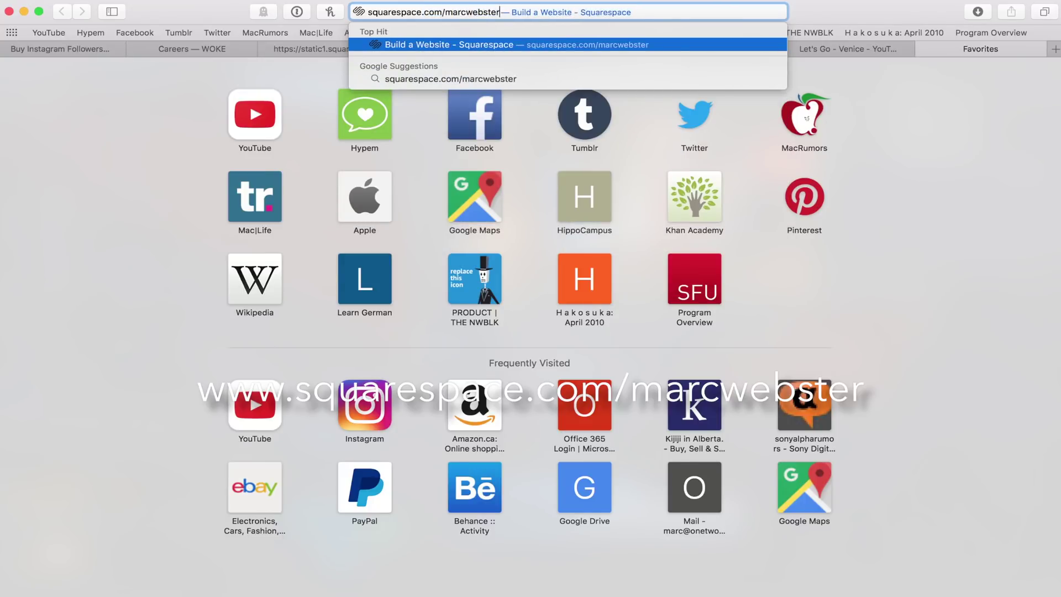
pyautogui.press('Return')
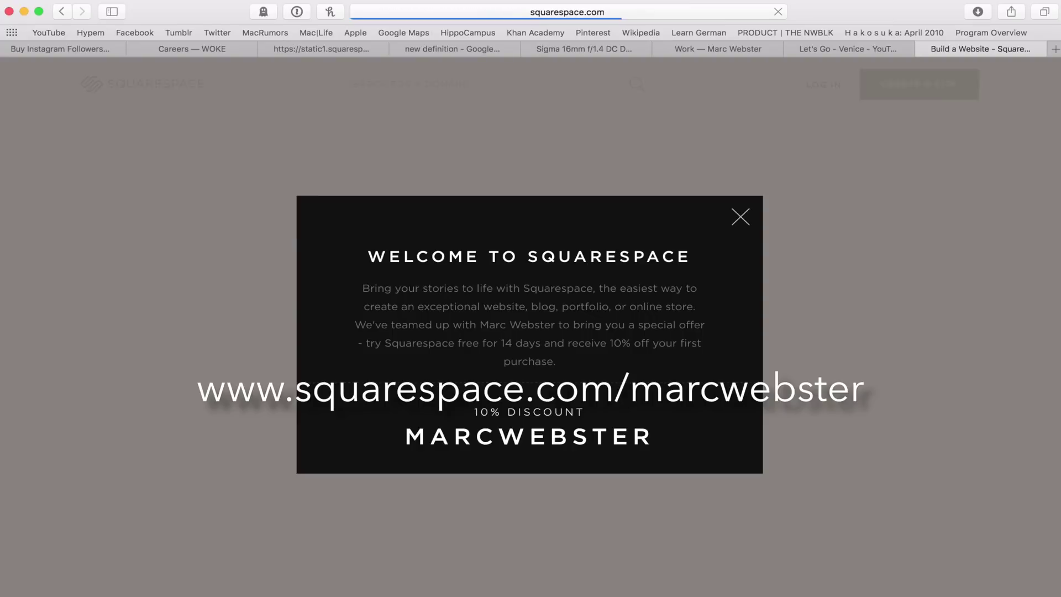